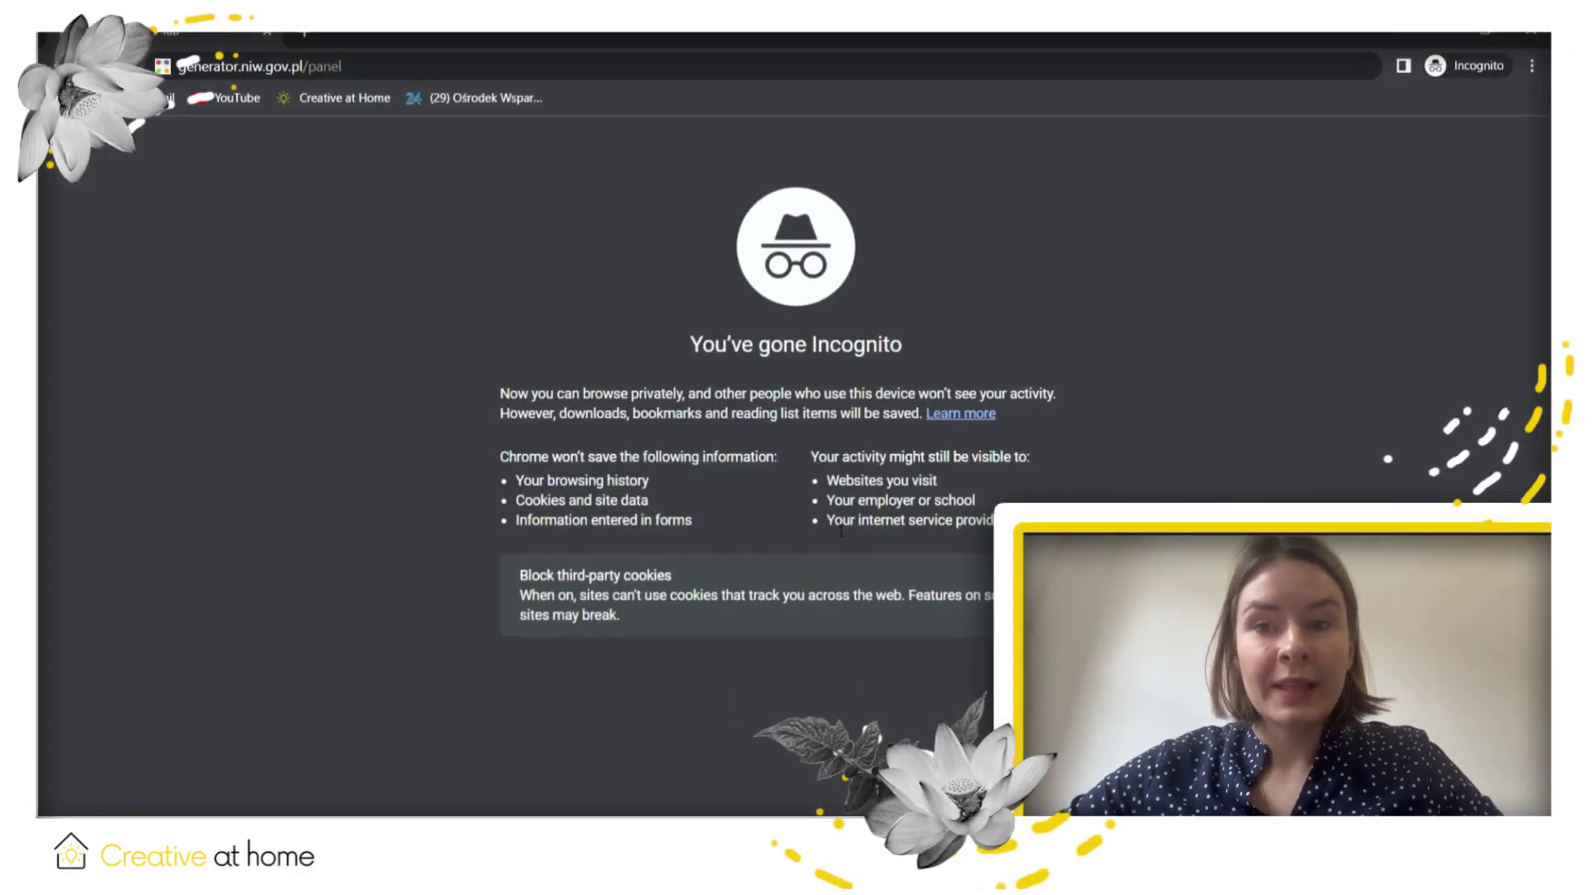
Step: Load padlet.com in a single incognito tab
left_click(306, 38)
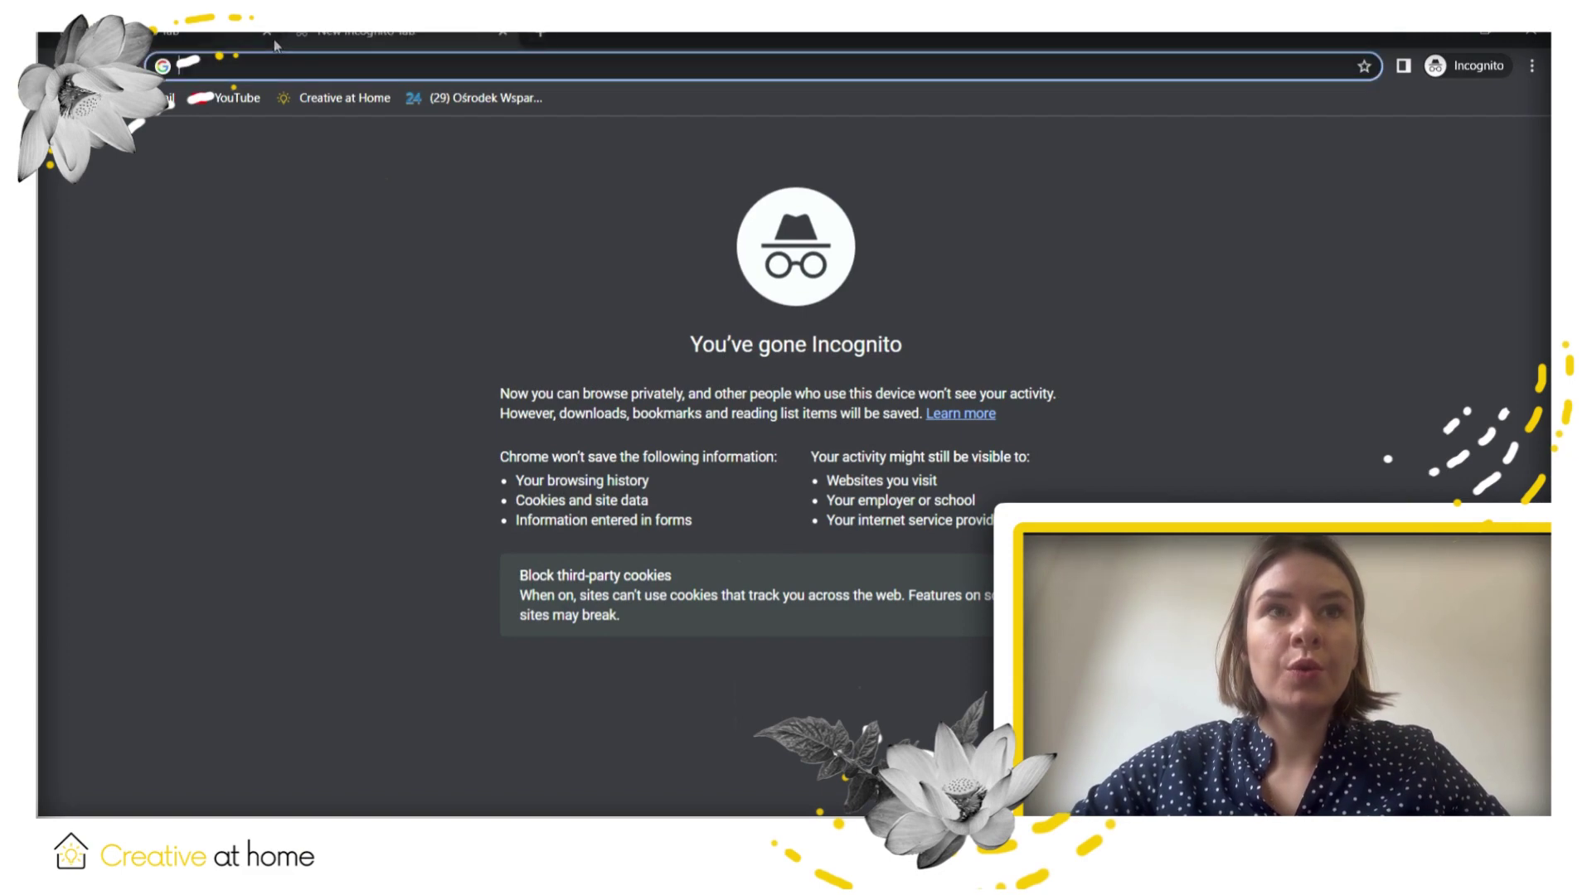
left_click(268, 37)
type("padlet")
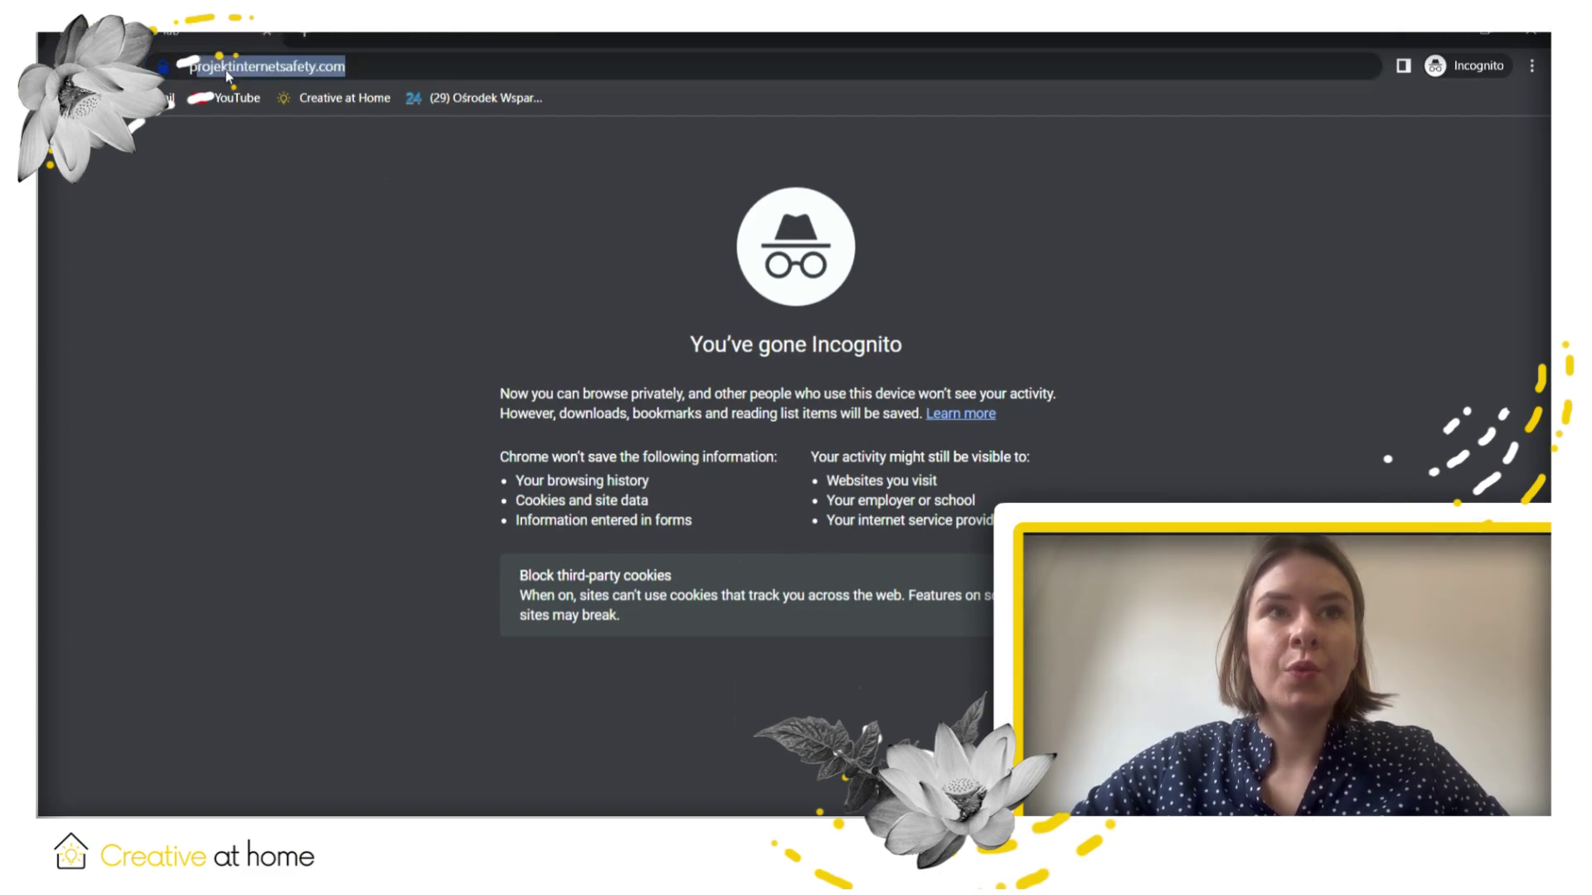
type(".com")
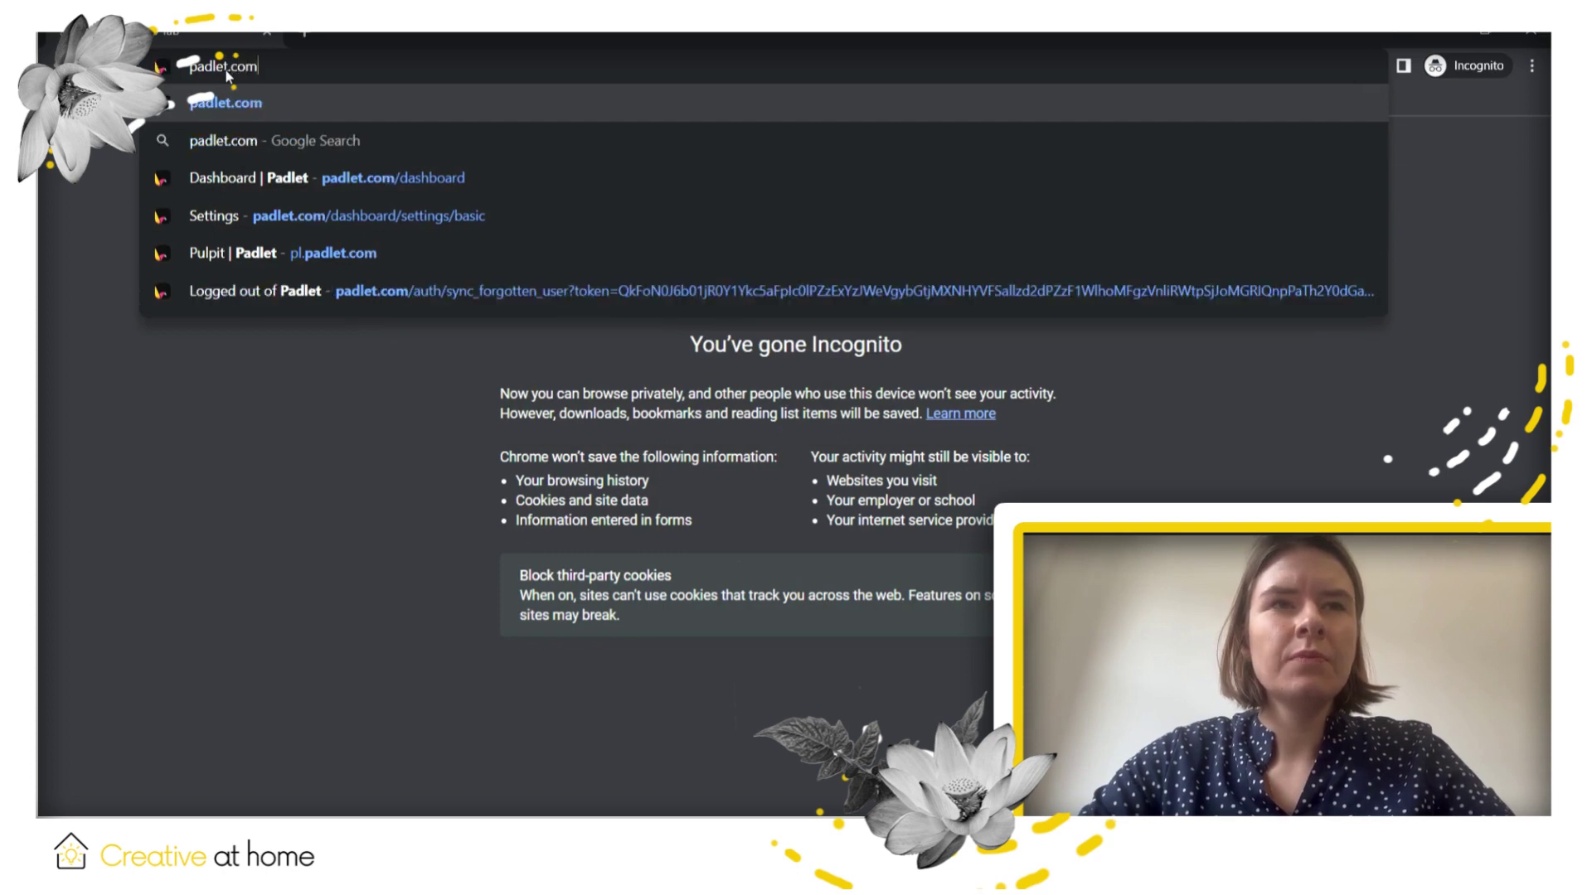
key("Return")
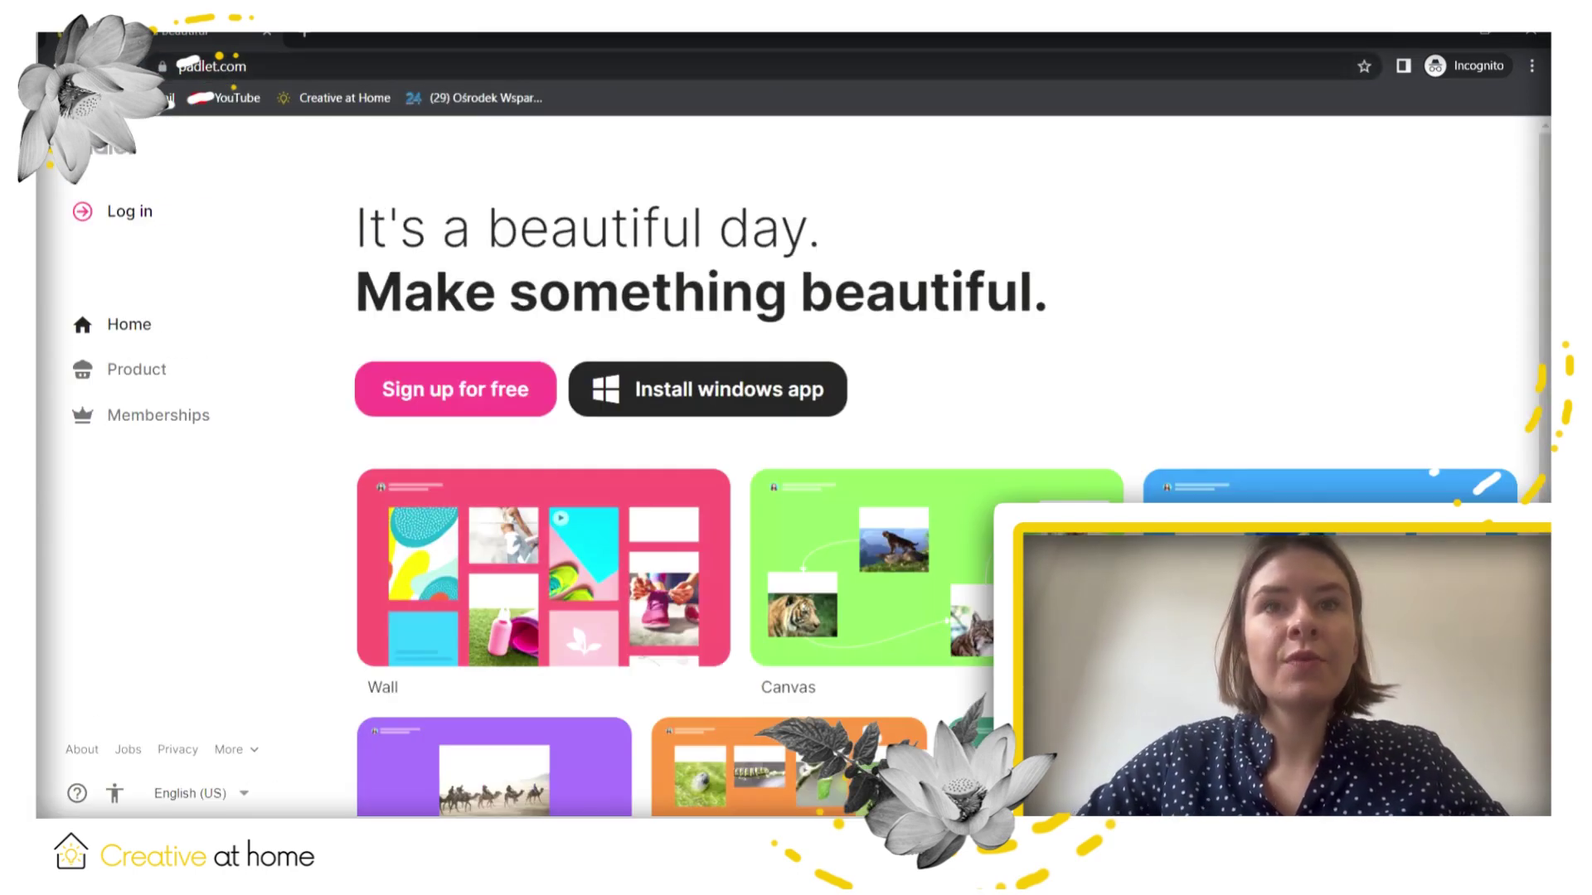
Step: Log in to Padlet with the account's pasted e-mail address and password
left_click(170, 217)
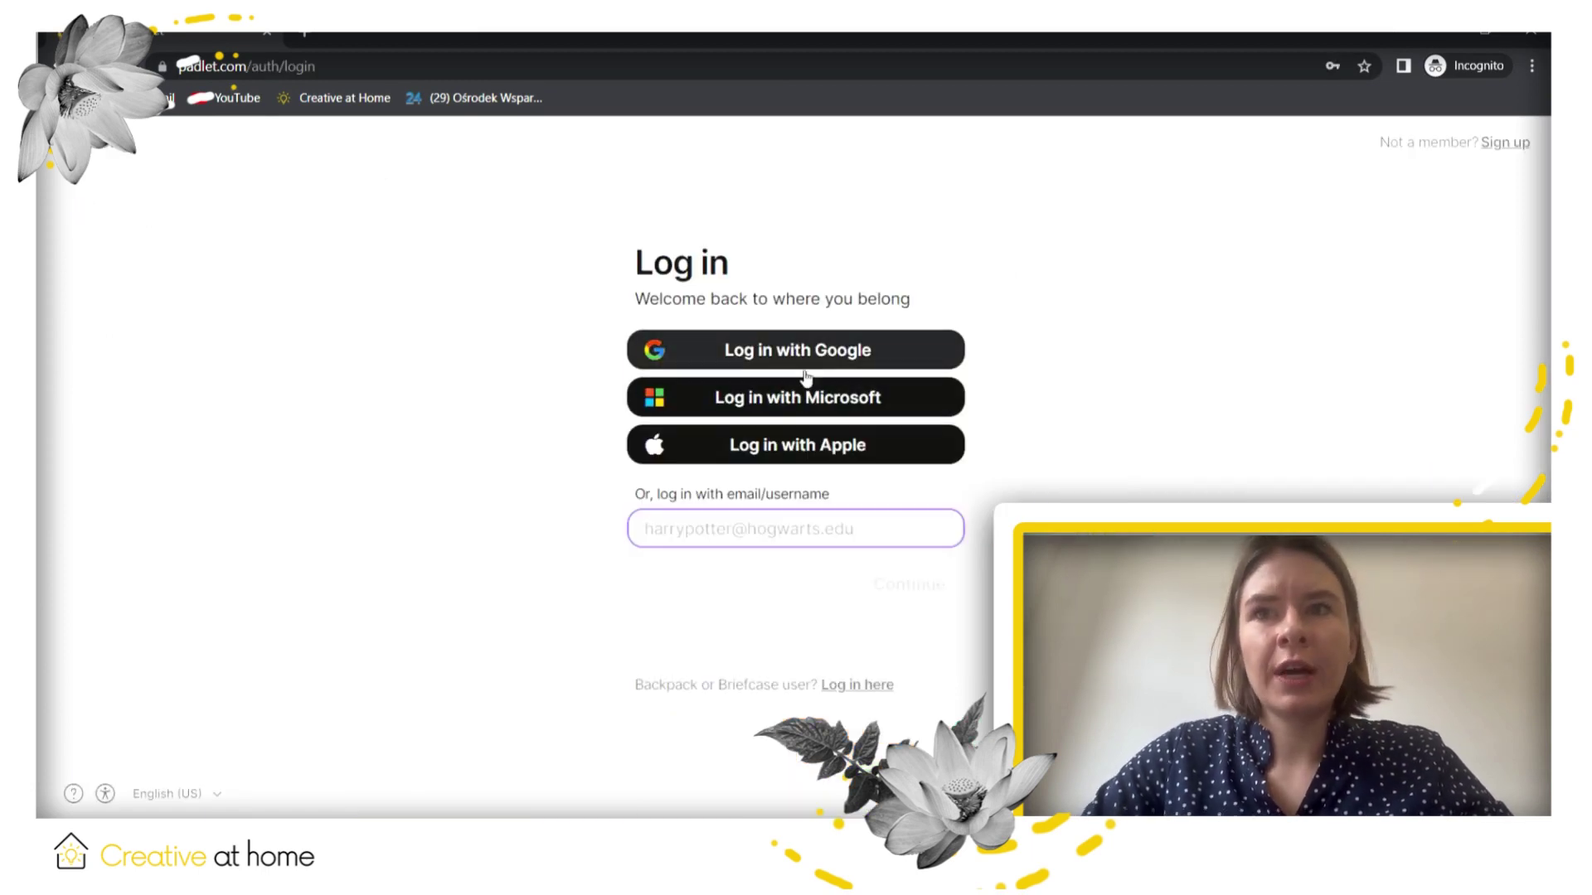
left_click(779, 535)
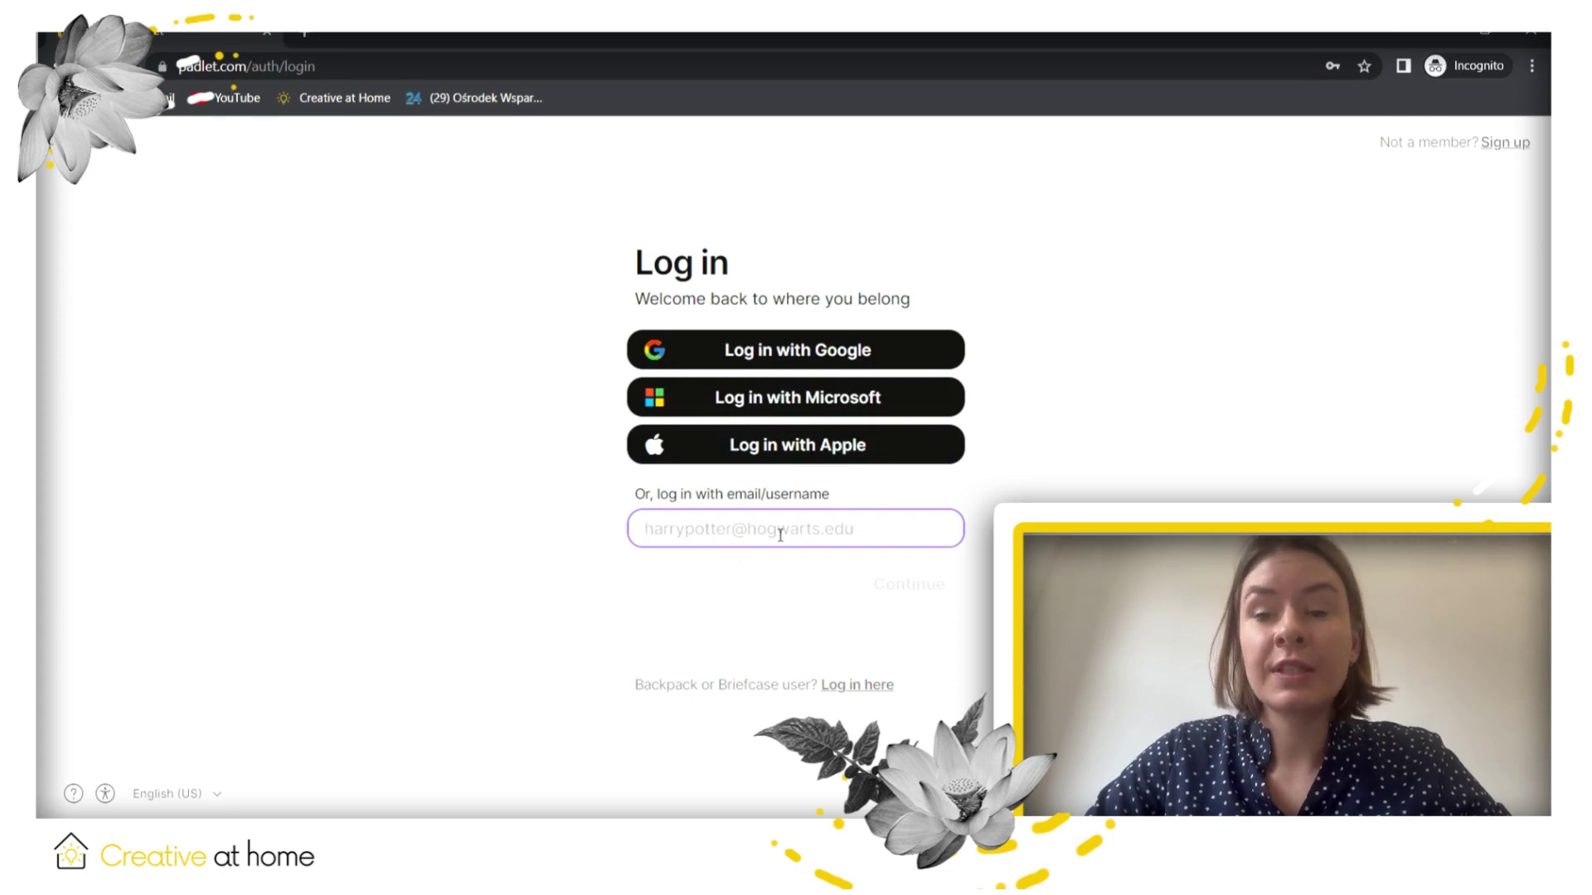
key("ctrl+v")
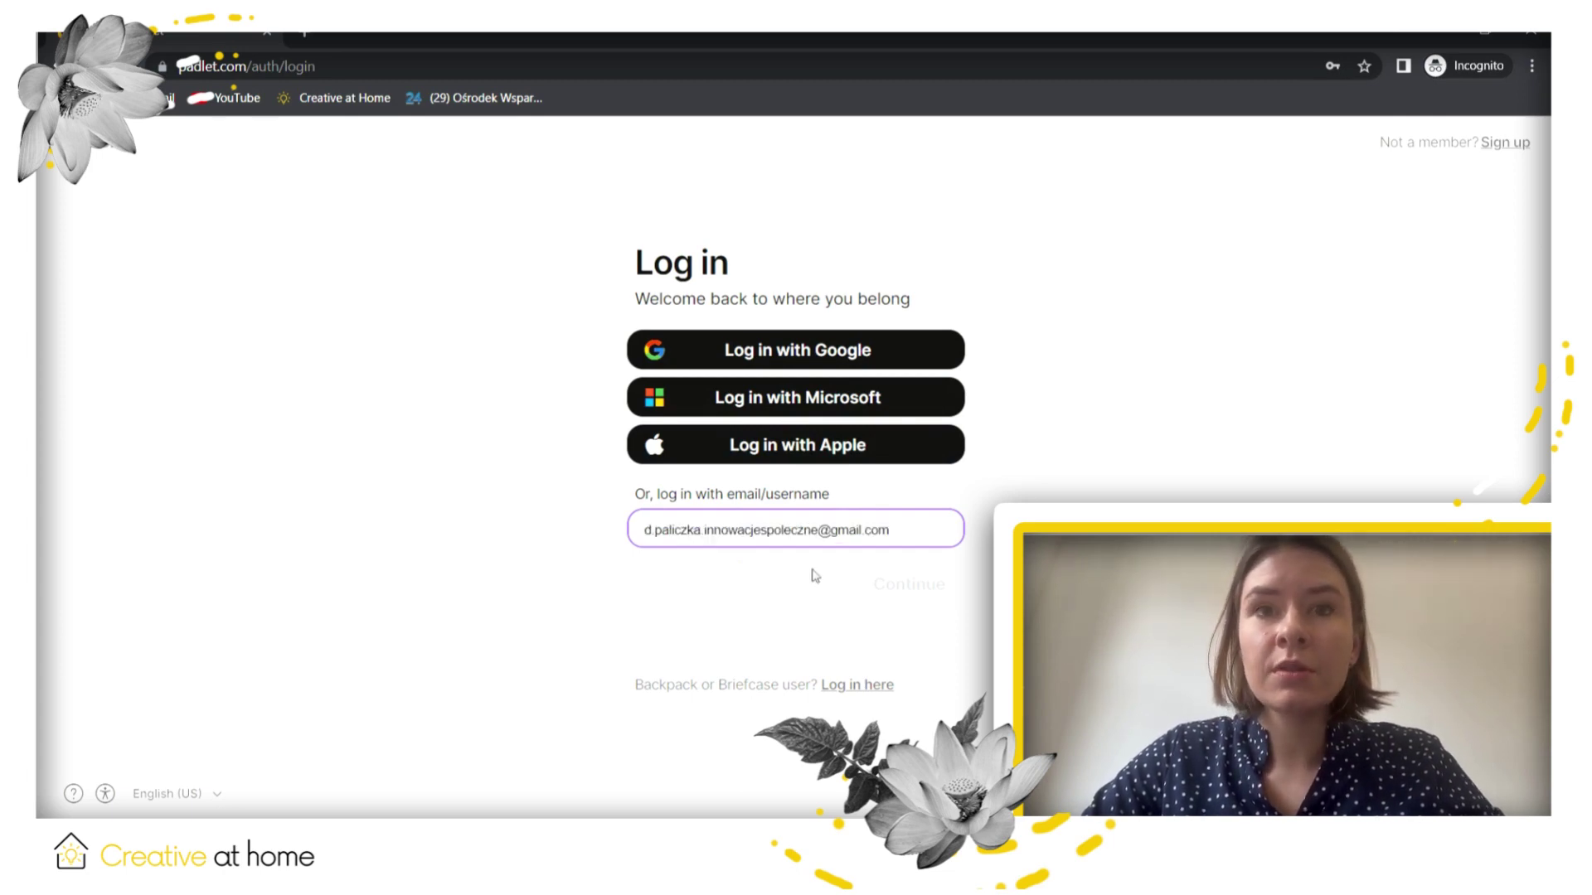
left_click(909, 585)
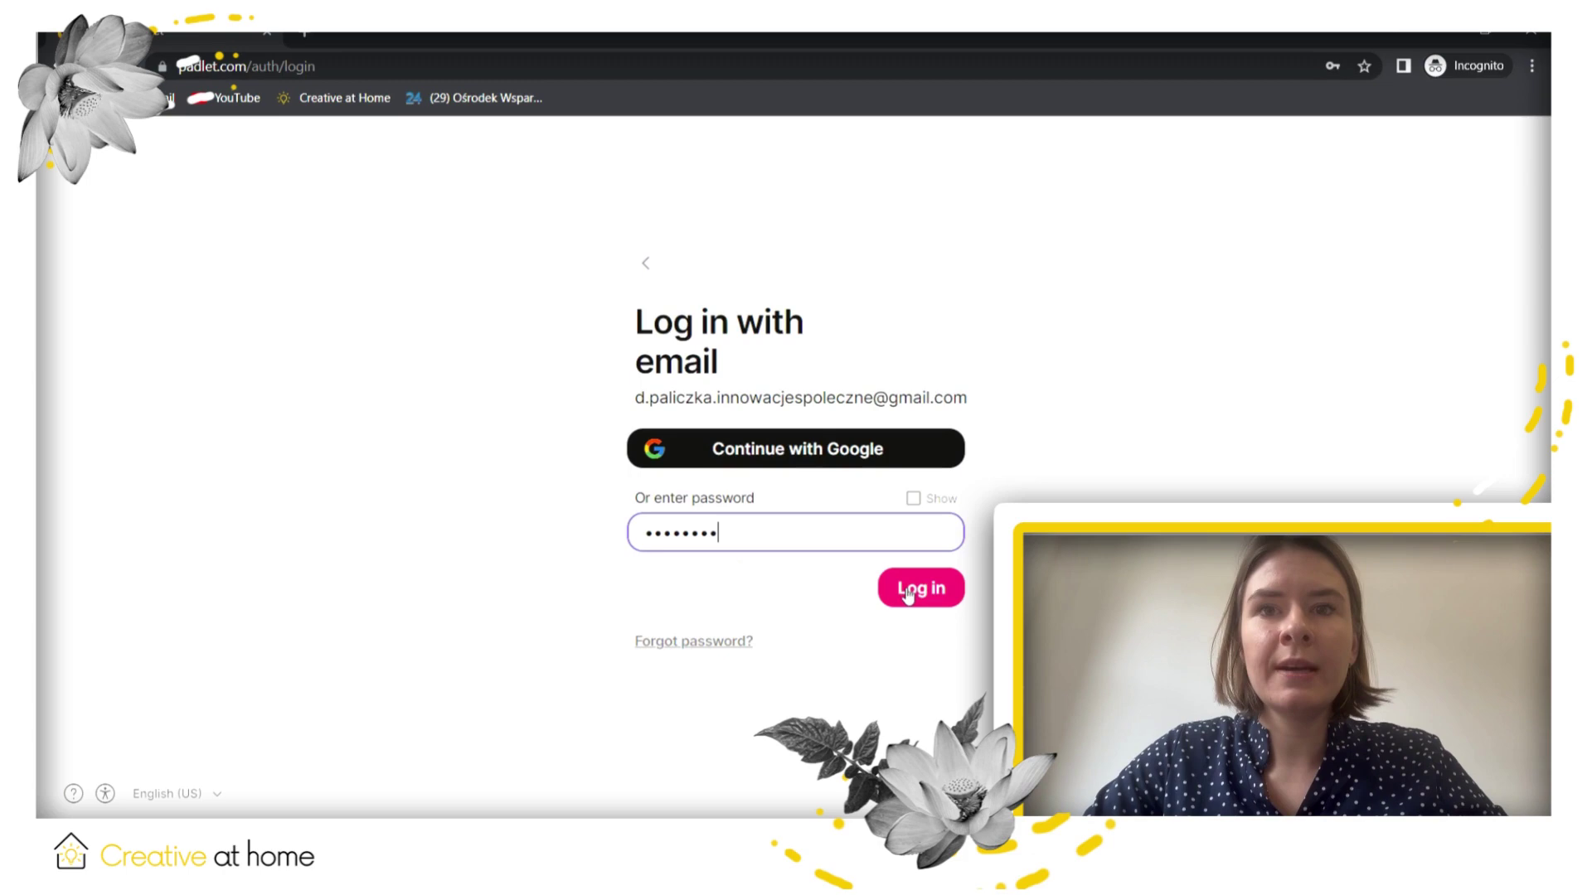
left_click(909, 590)
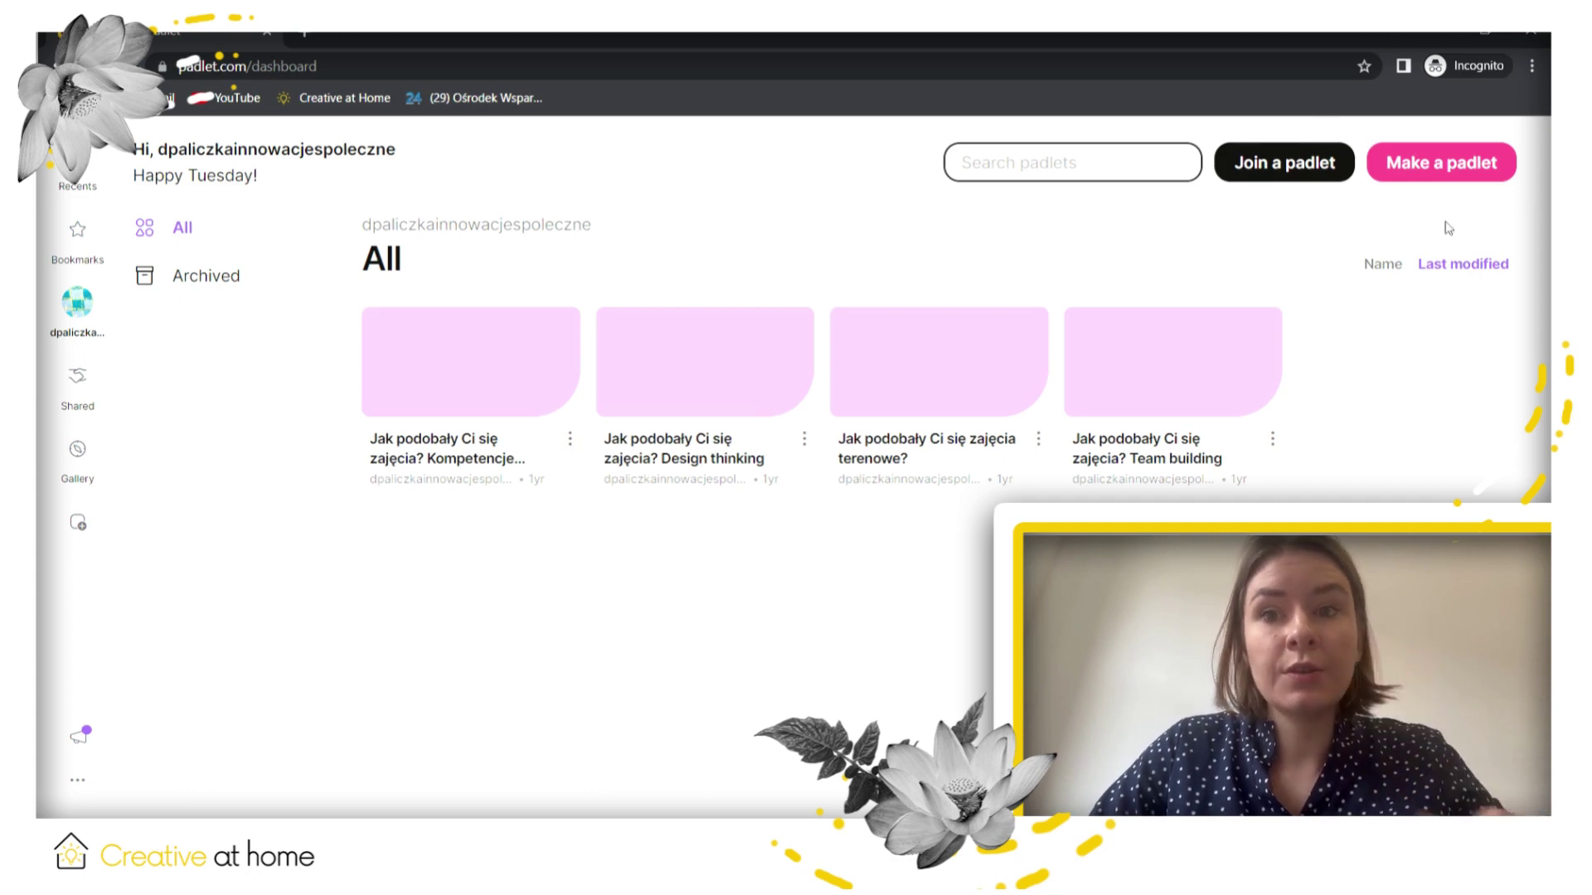
Step: Make a new padlet and preview the Wall with sections (Shelf) and Wall formats
left_click(1480, 182)
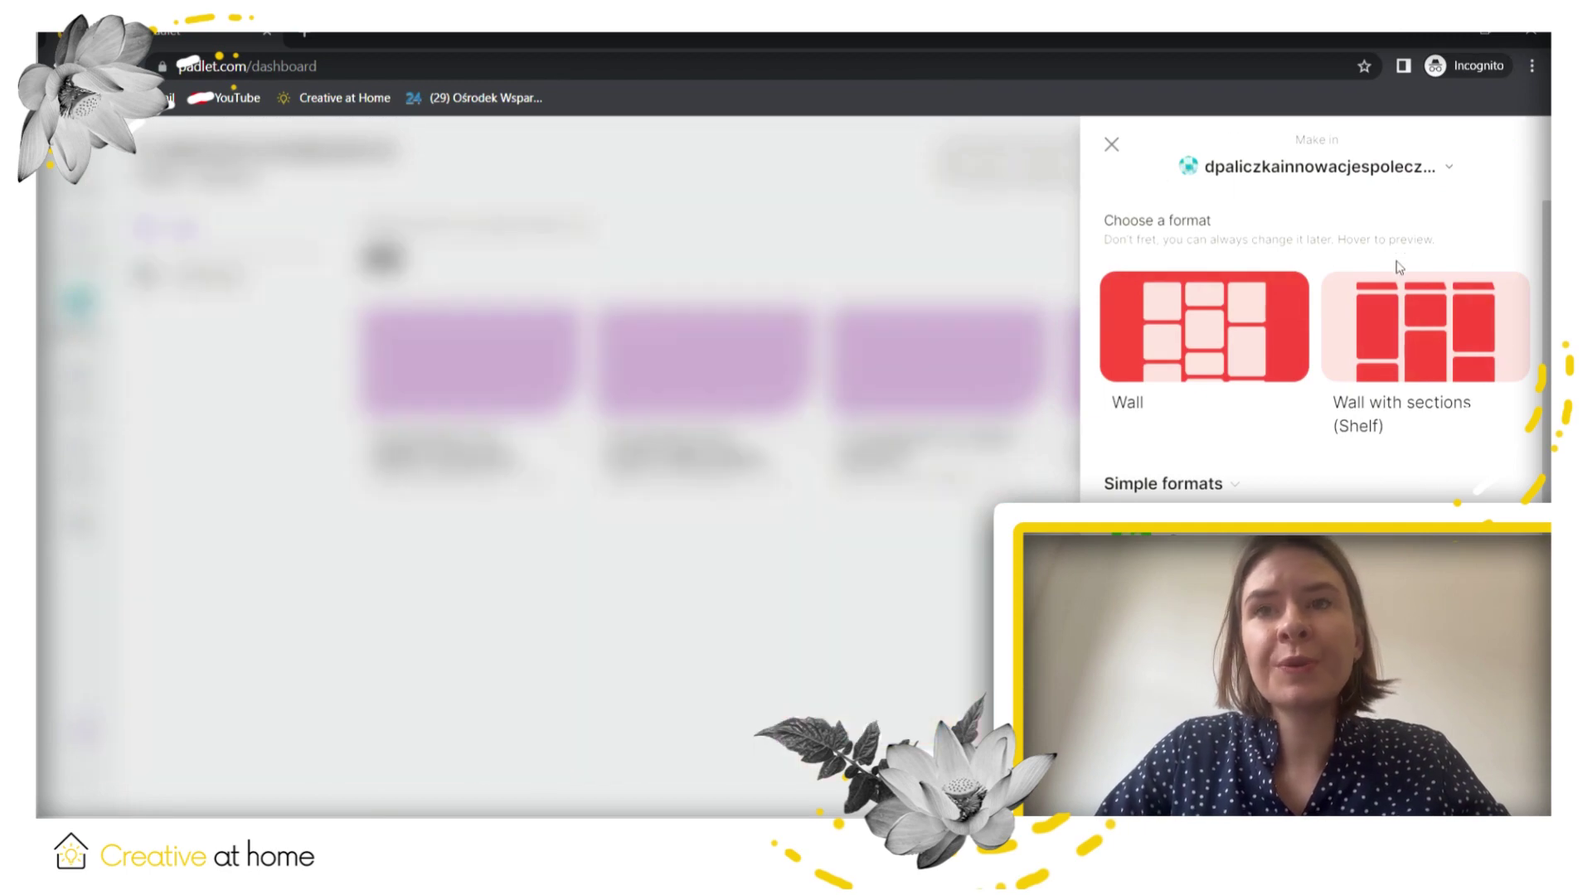
mouse_move(1468, 452)
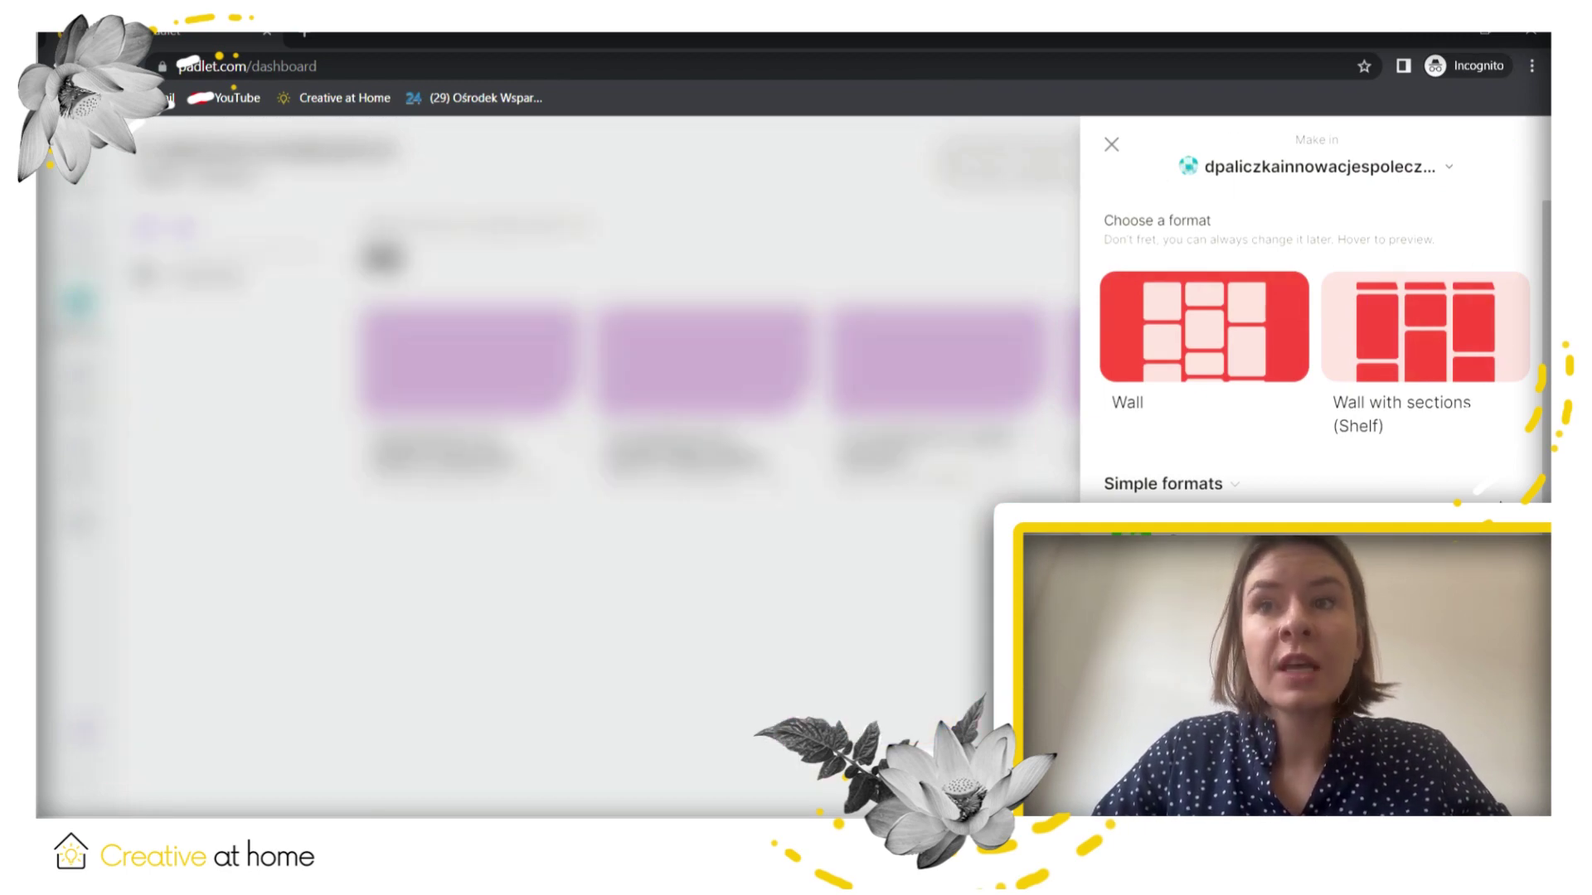
mouse_move(1166, 371)
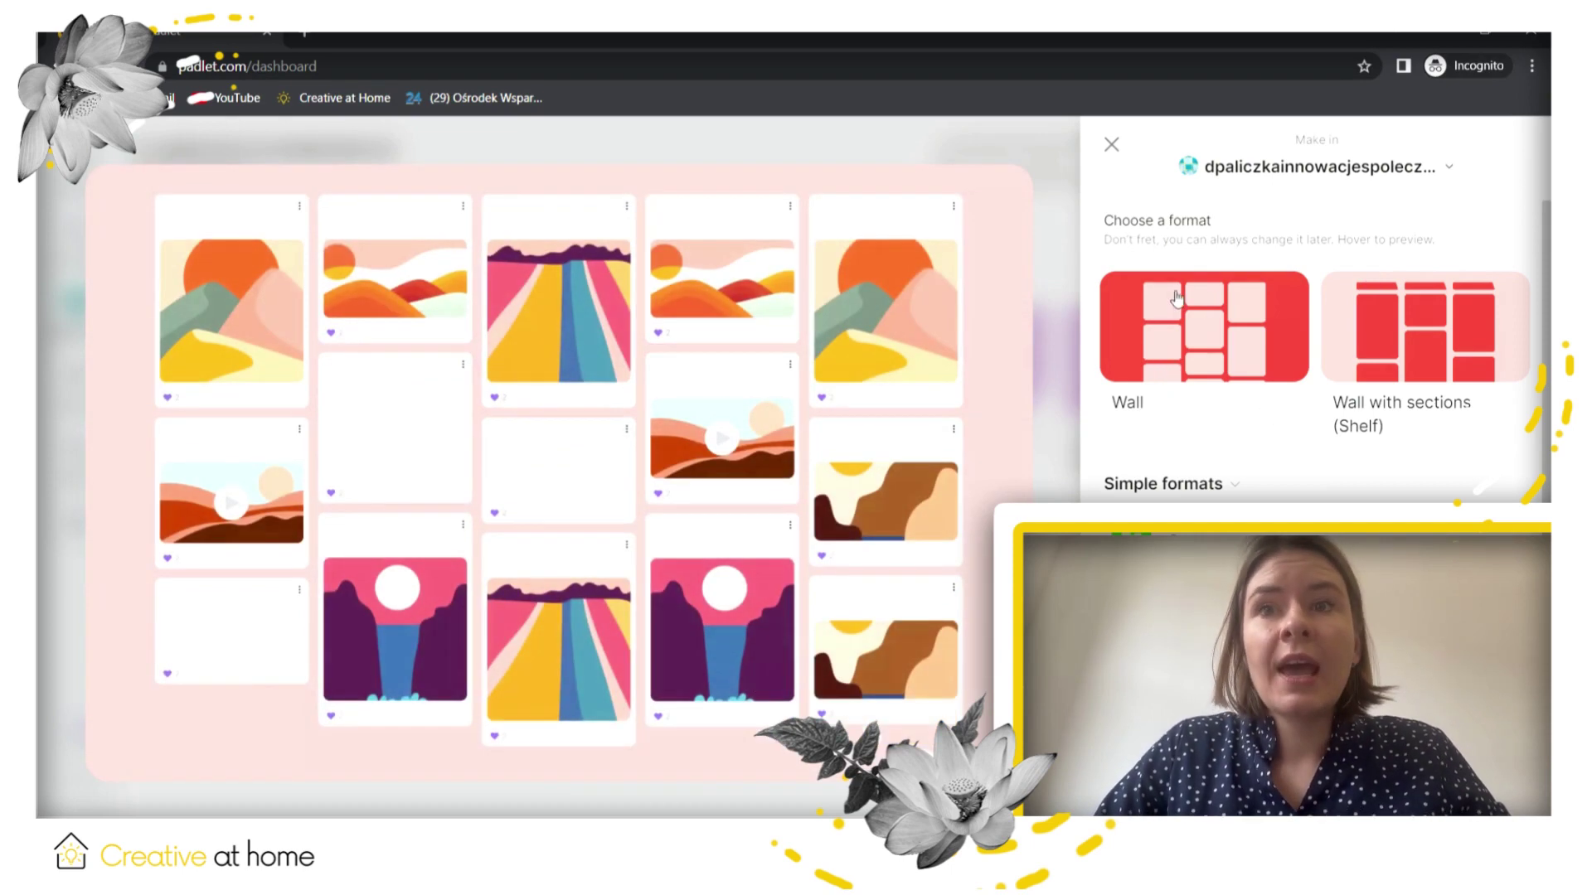
Step: Choose the Wall format and replace the title 'My brilliant padlet' with 'Creative at home'
left_click(1185, 365)
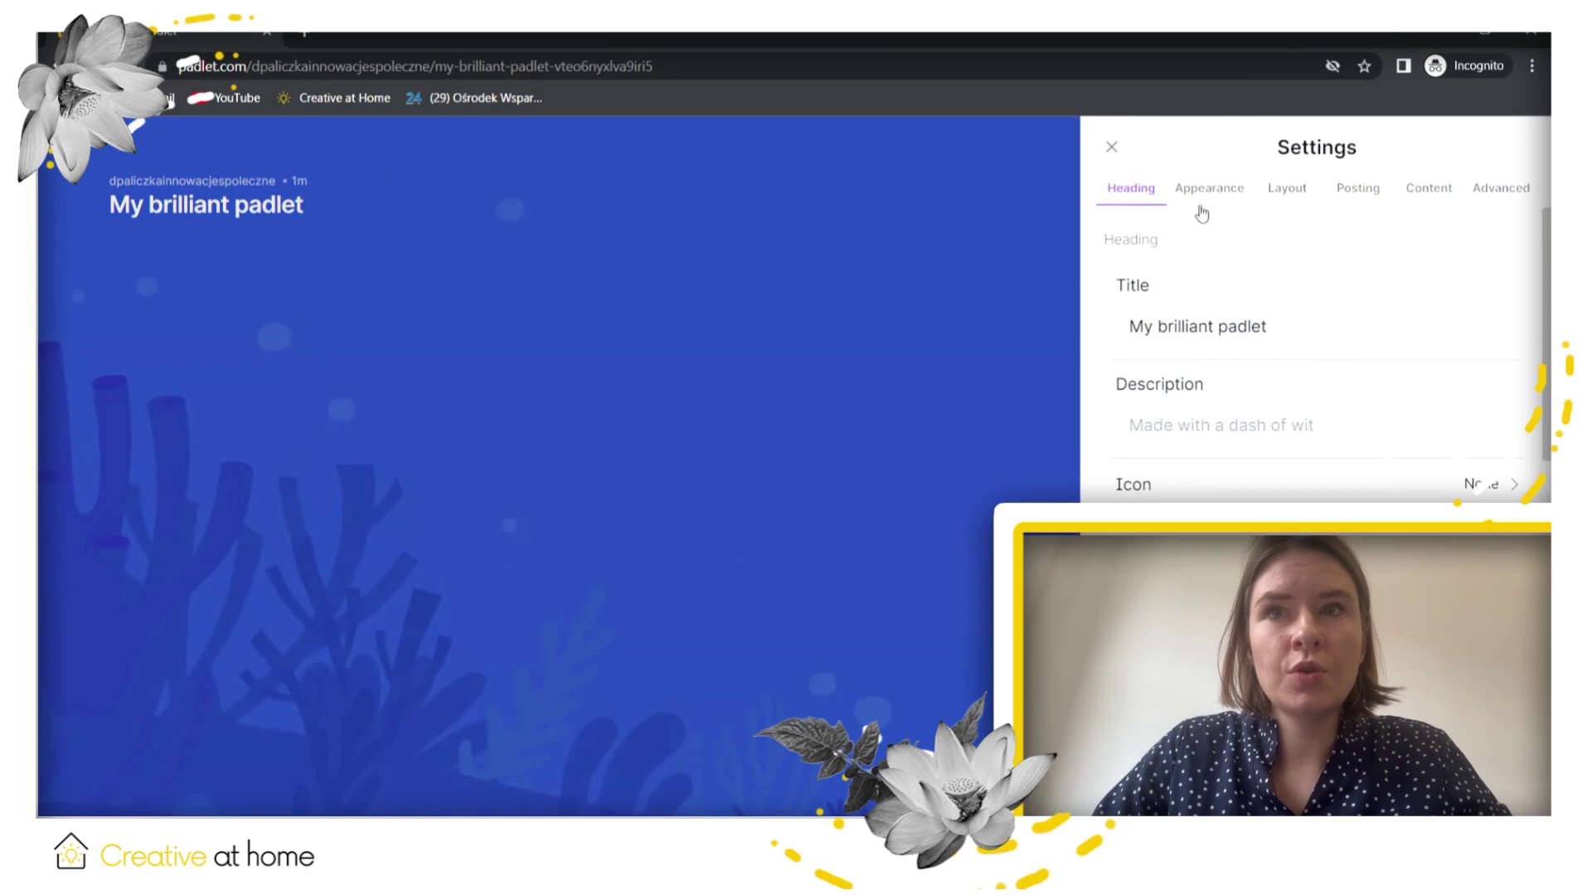
left_click(1304, 338)
key("BackSpace")
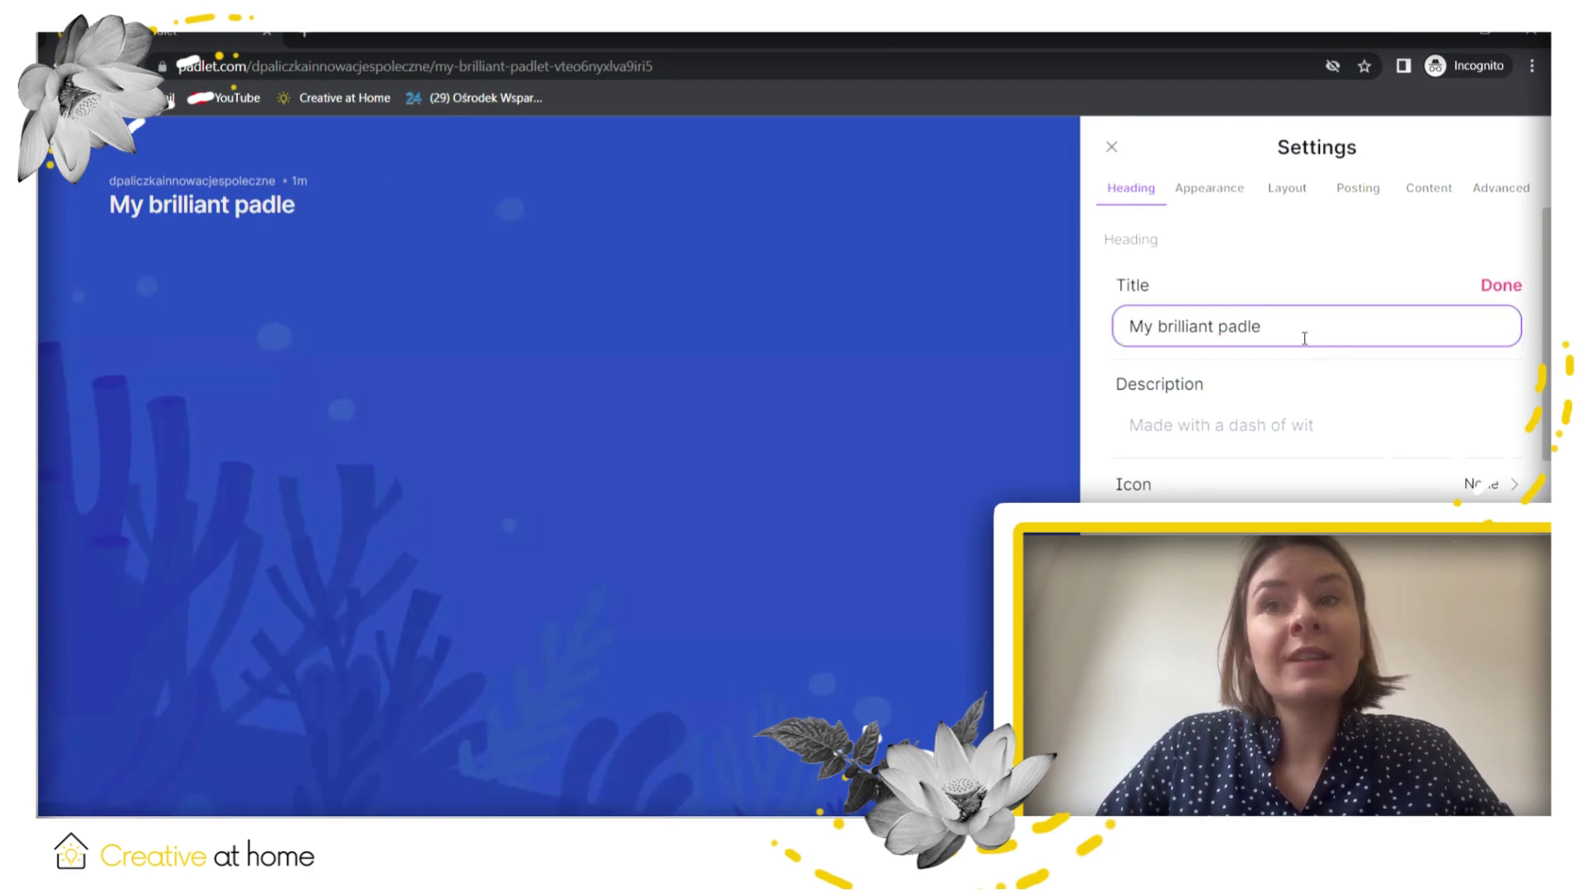
key("BackSpace")
key("BackSpace")
key("BackSpace")
key("BackSpace")
key("BackSpace")
key("BackSpace")
key("BackSpace")
key("BackSpace")
key("BackSpace")
key("BackSpace")
key("BackSpace")
key("BackSpace")
key("BackSpace")
key("BackSpace")
key("BackSpace")
key("BackSpace")
key("BackSpace")
key("BackSpace")
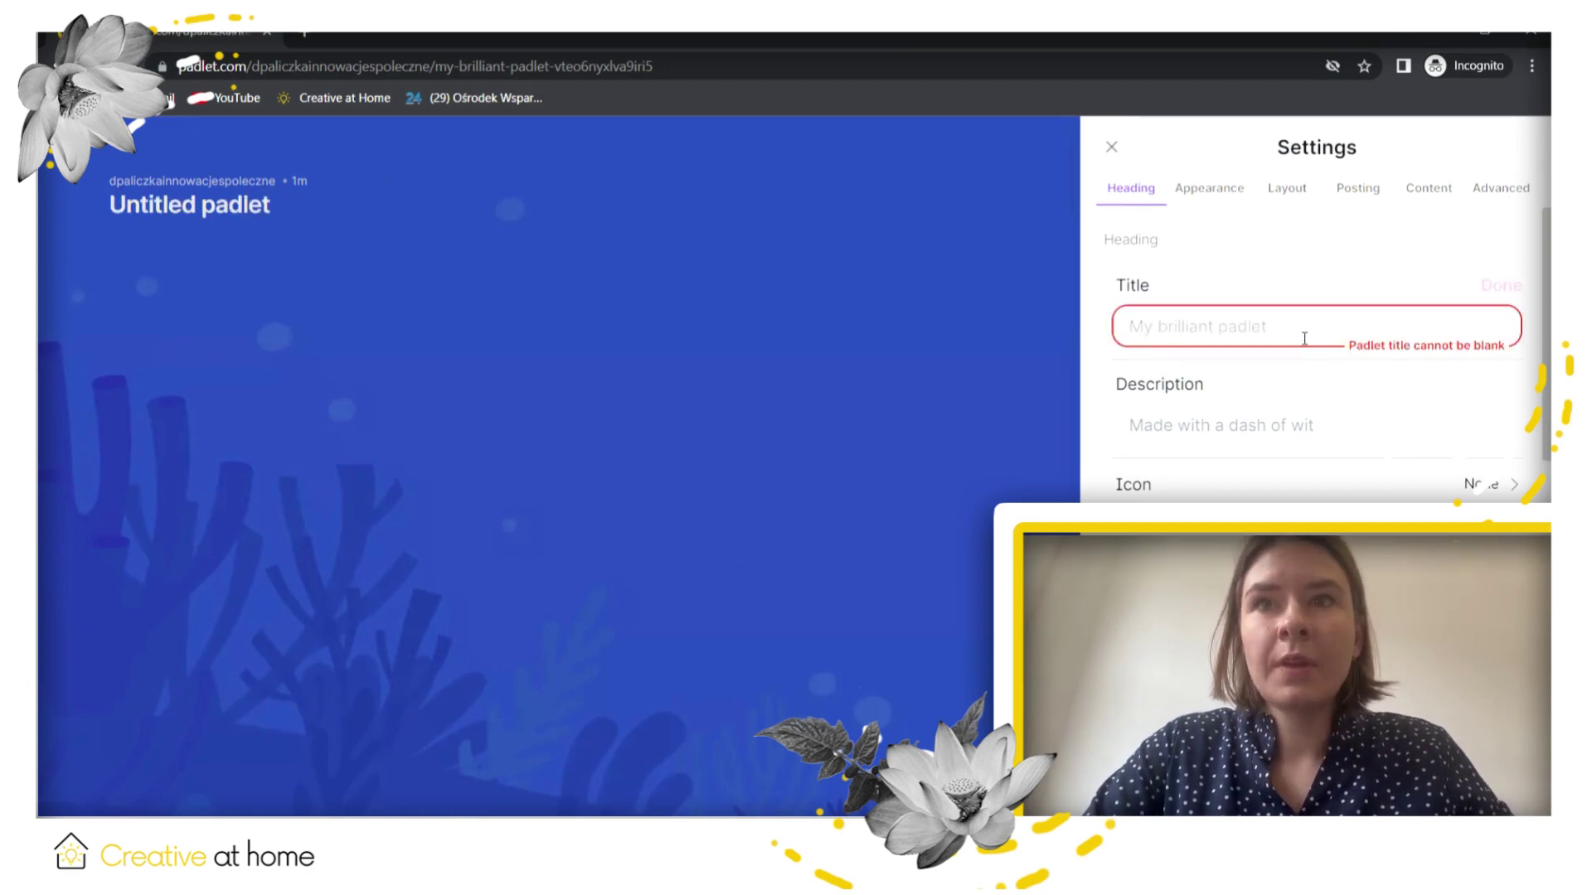
type("Creative at home")
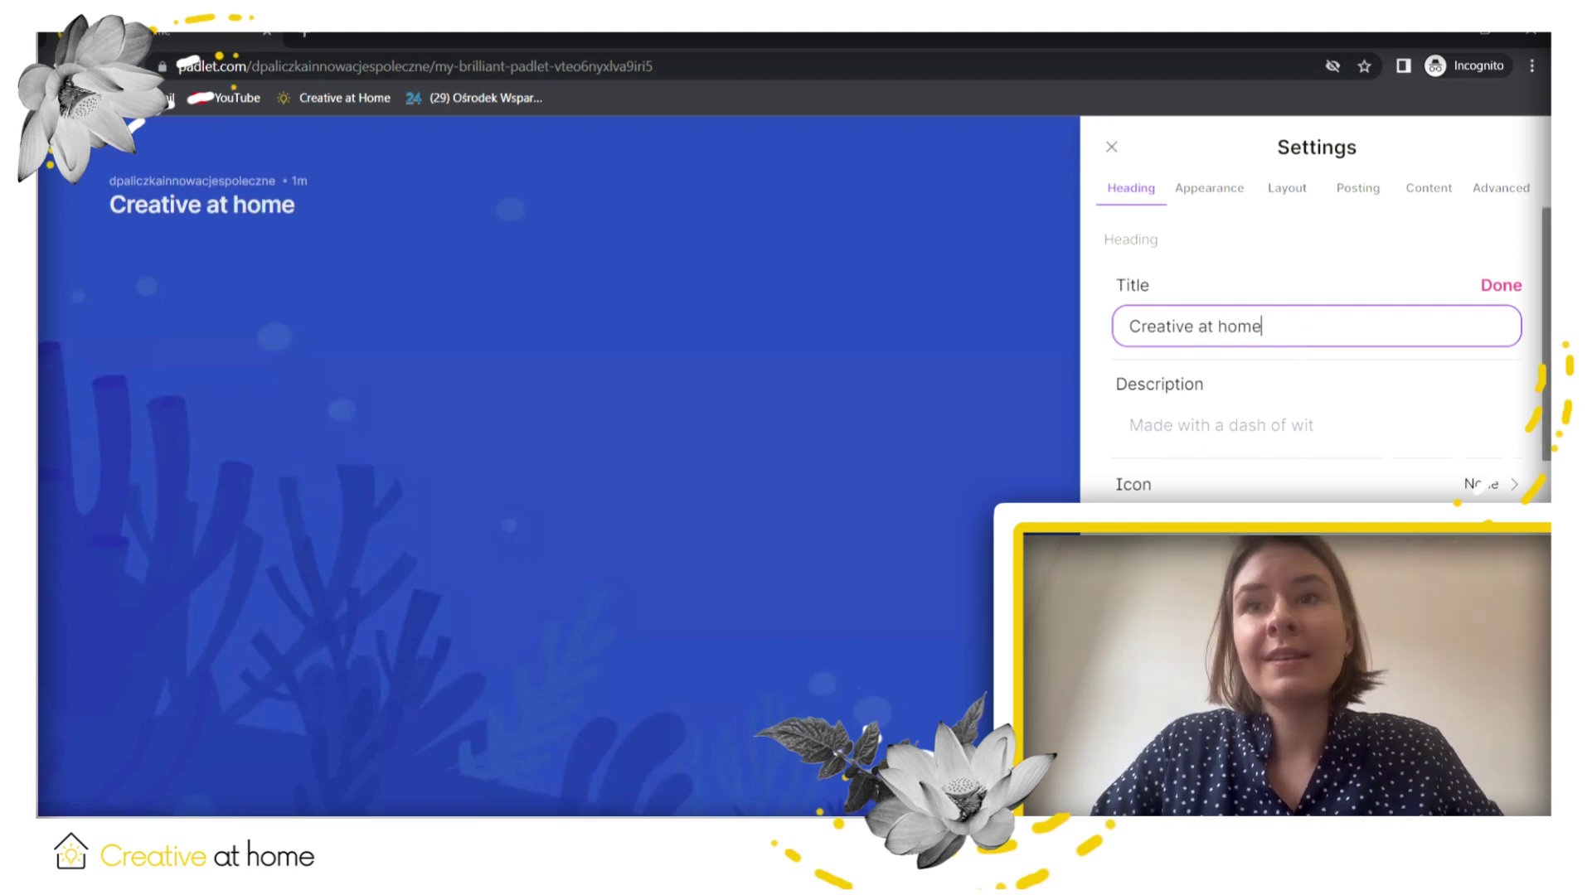
left_click(1473, 363)
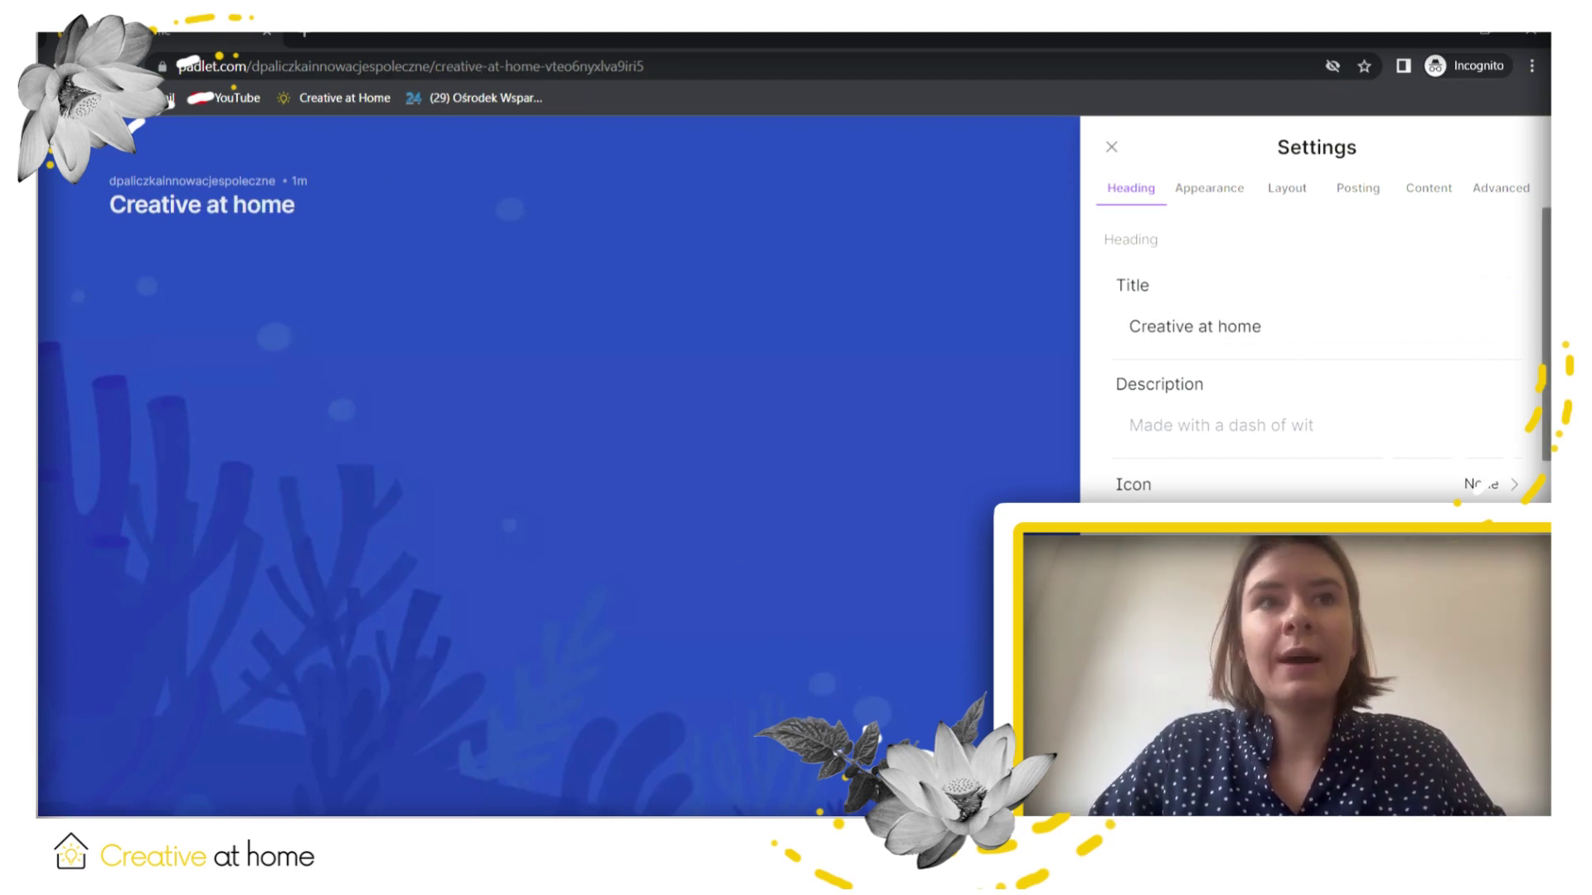
scroll(1132, 431, "down", 3)
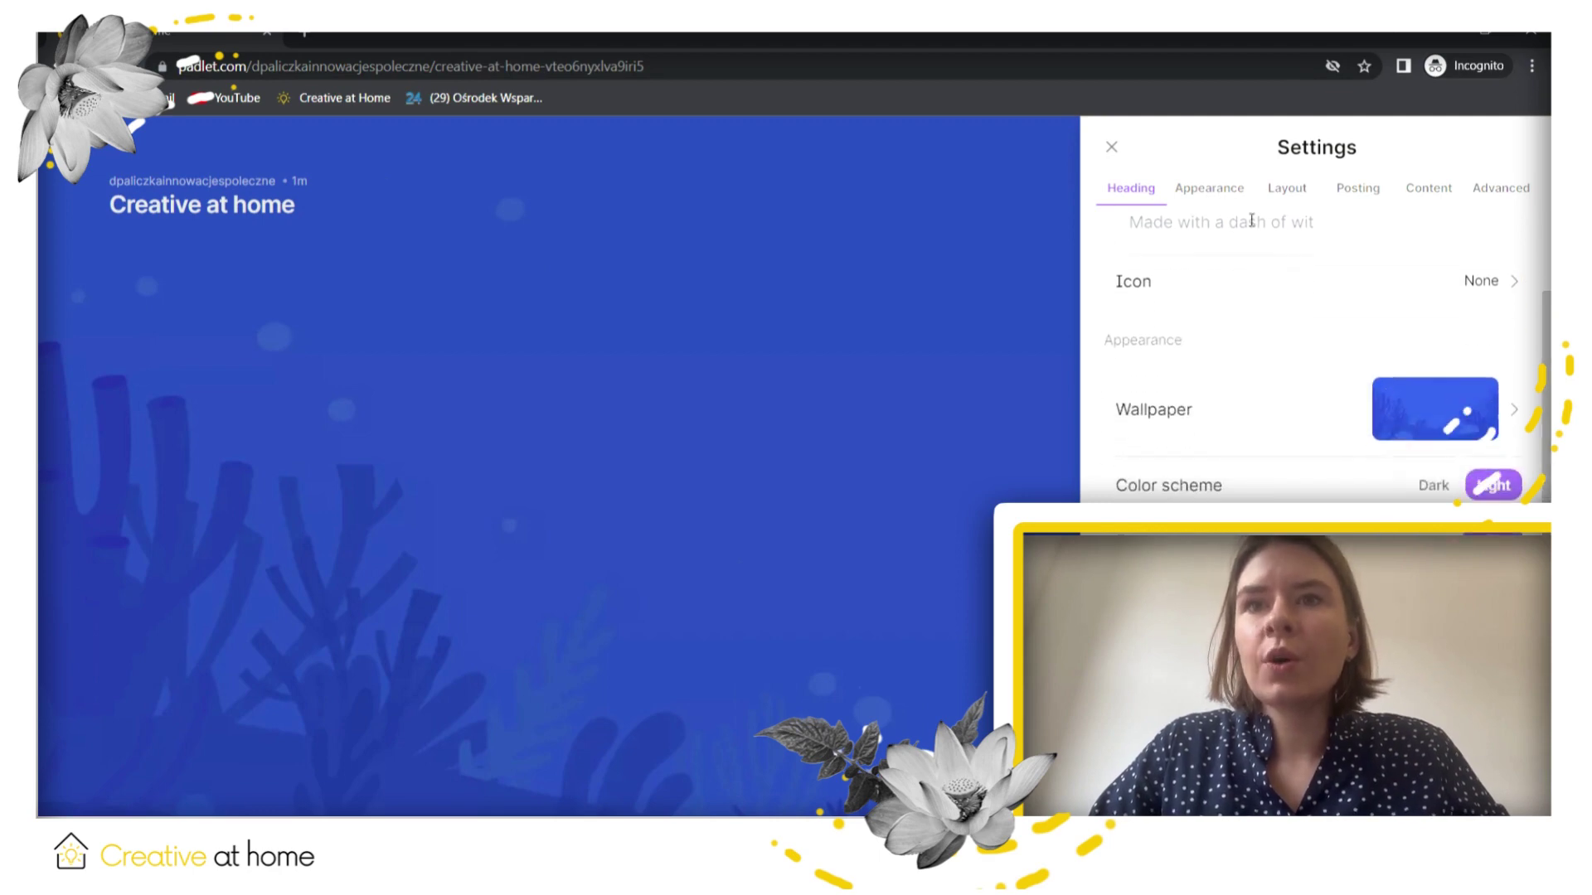
Step: Browse the wallpaper tabs, then pick and save the yellow texture as the board wallpaper
left_click(1459, 400)
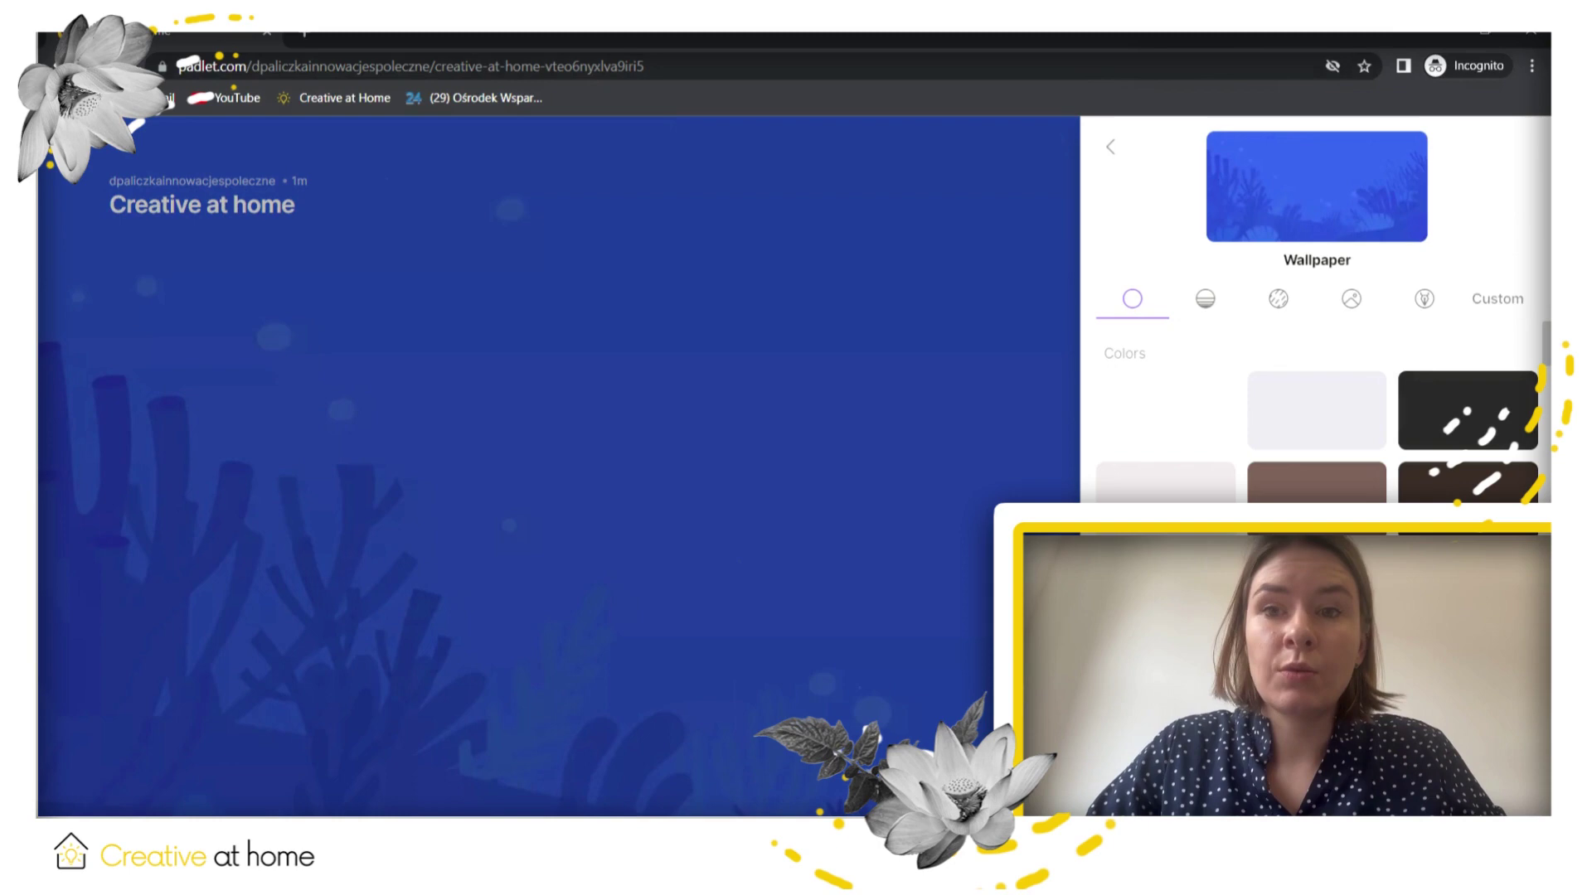
left_click(1232, 305)
left_click(1275, 301)
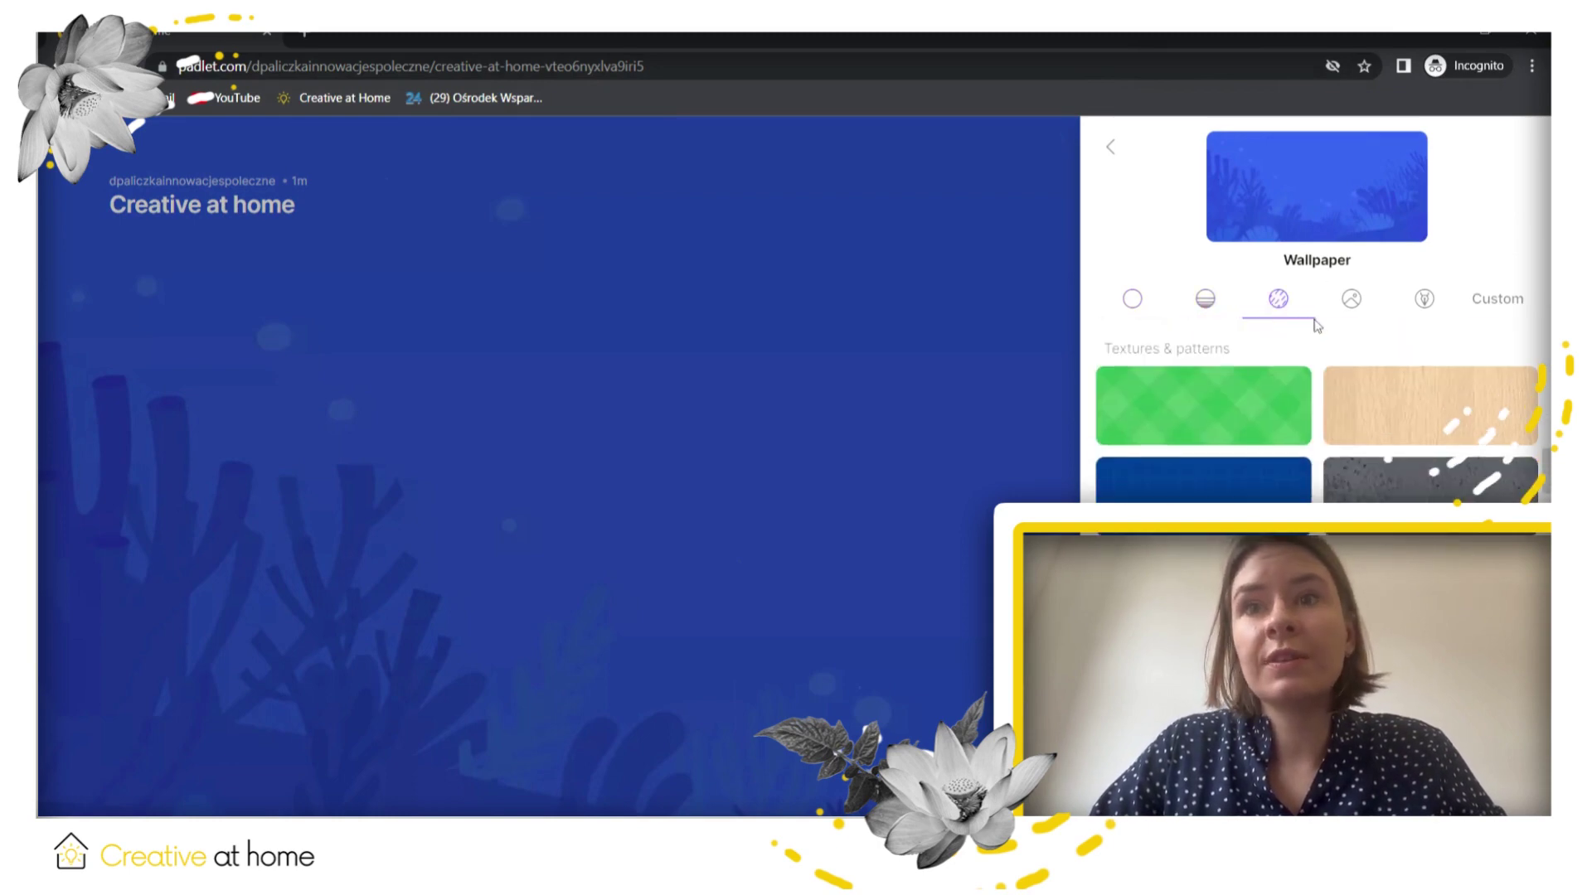
left_click(1349, 303)
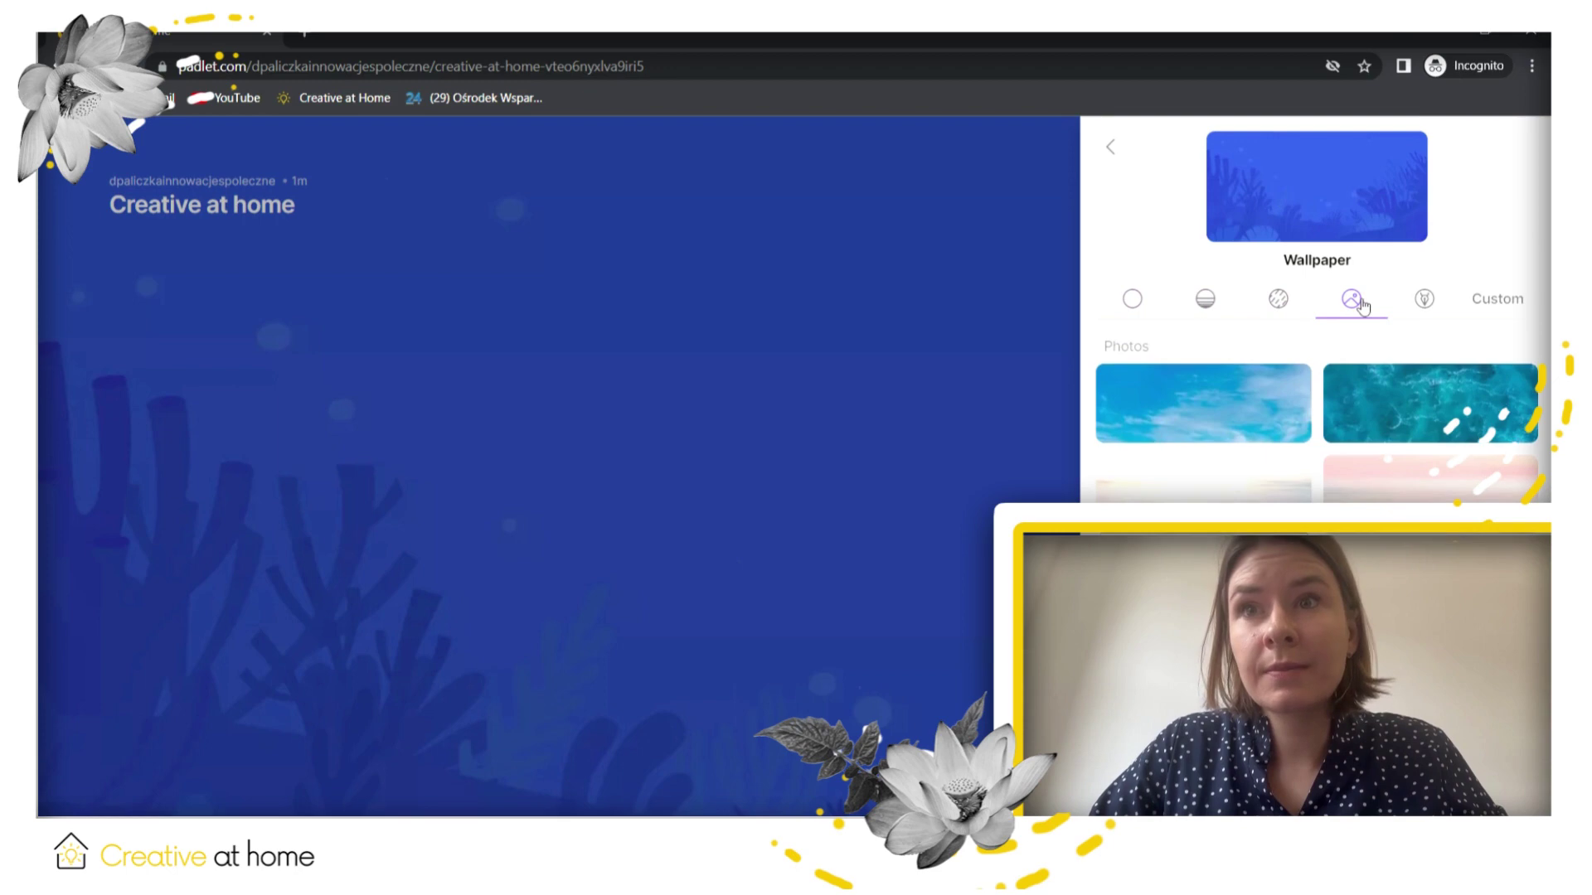
left_click(1218, 303)
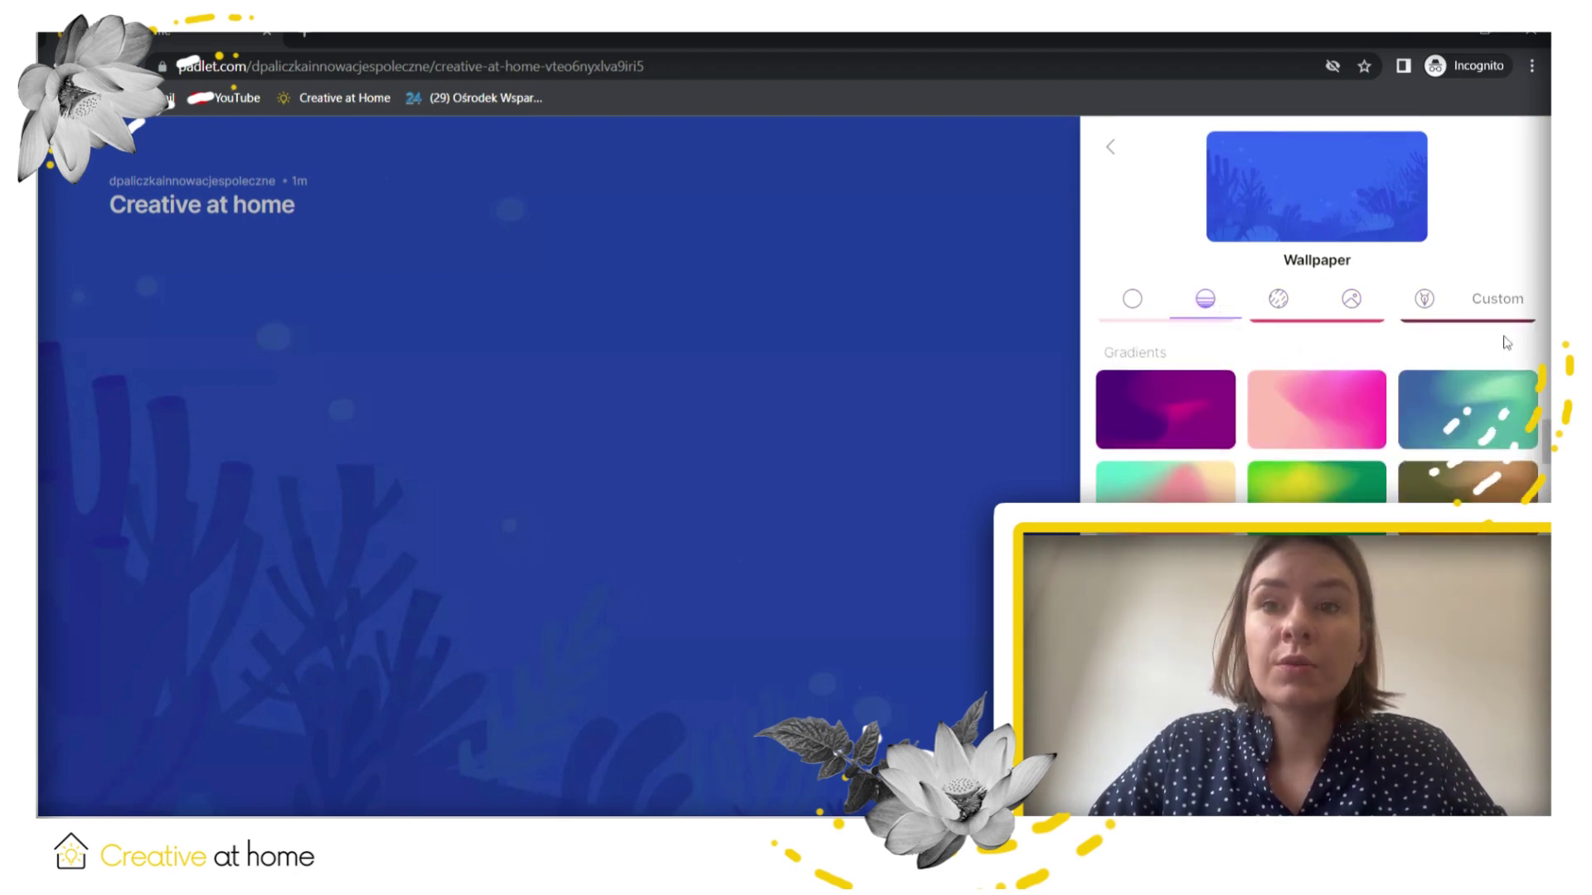
scroll(1316, 411, "down", 10)
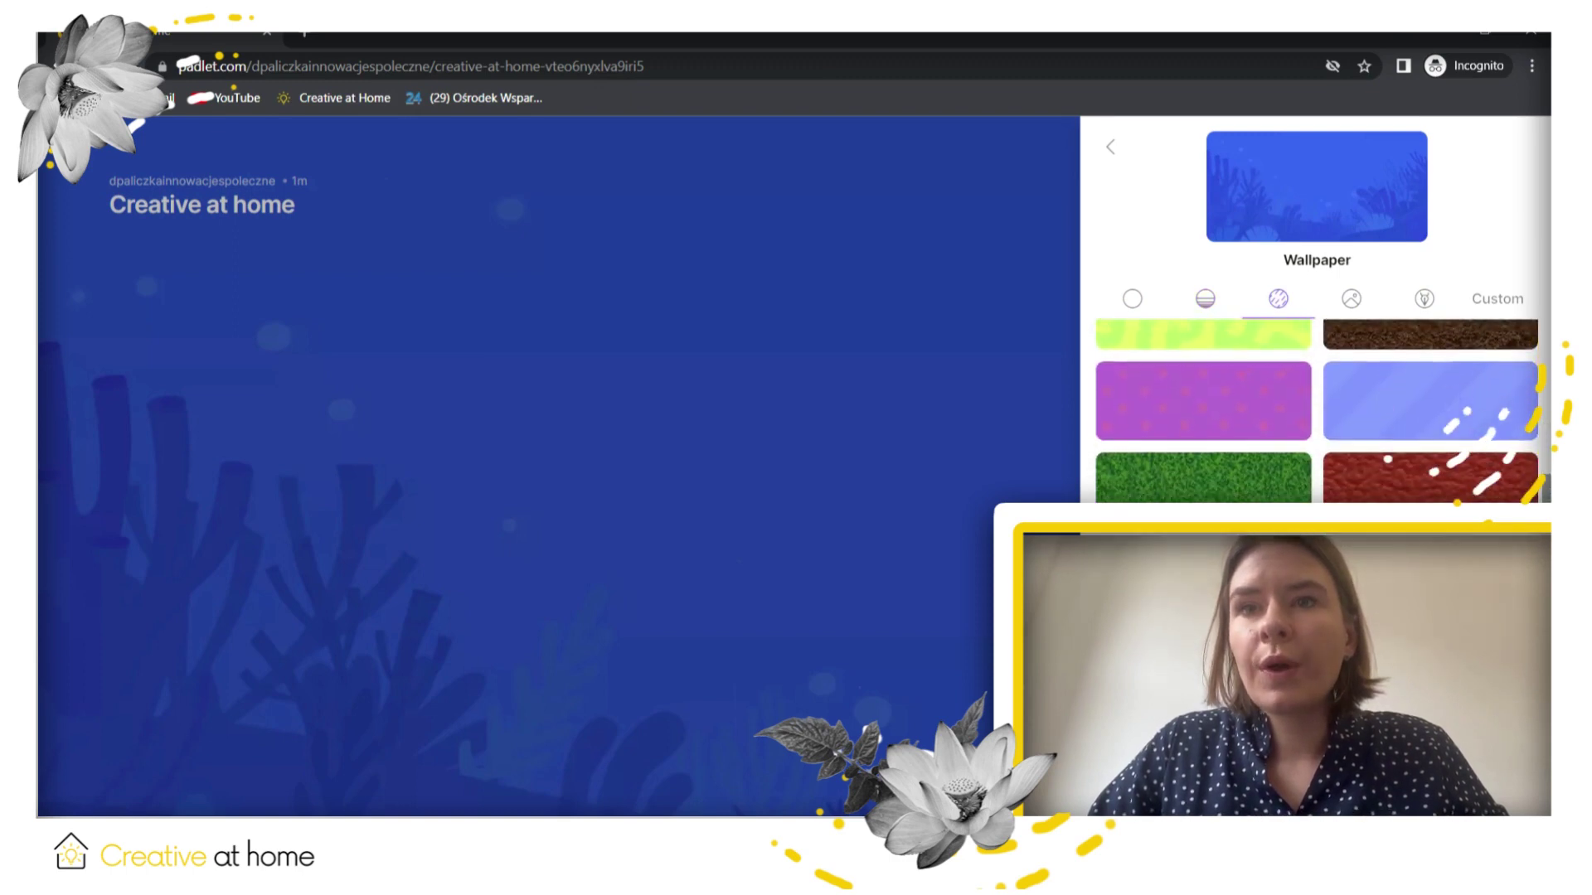
left_click(1461, 474)
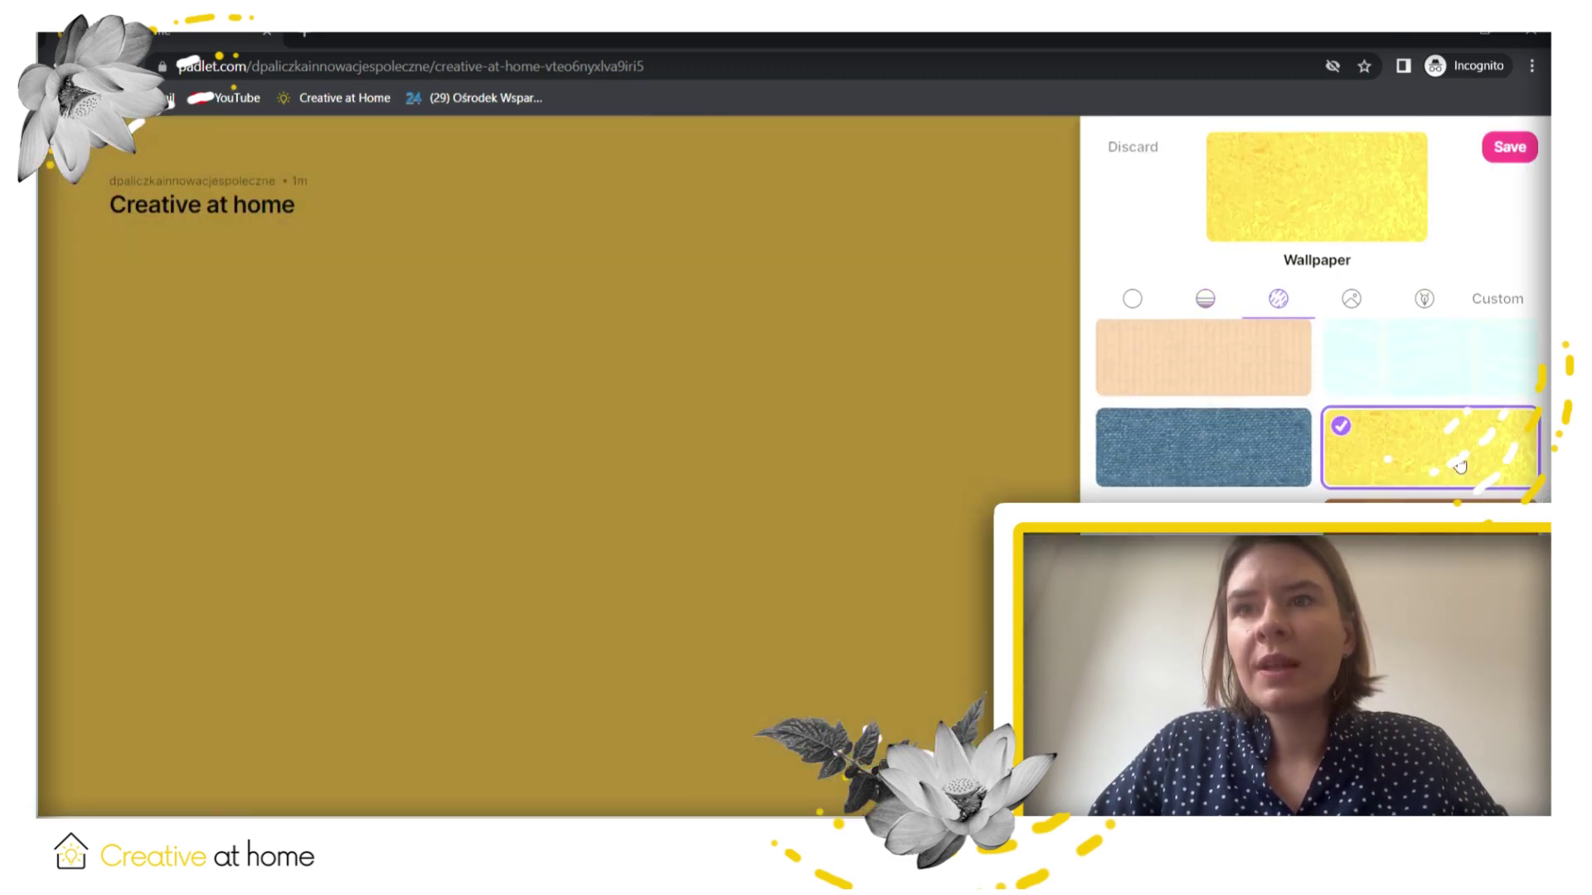
left_click(1510, 149)
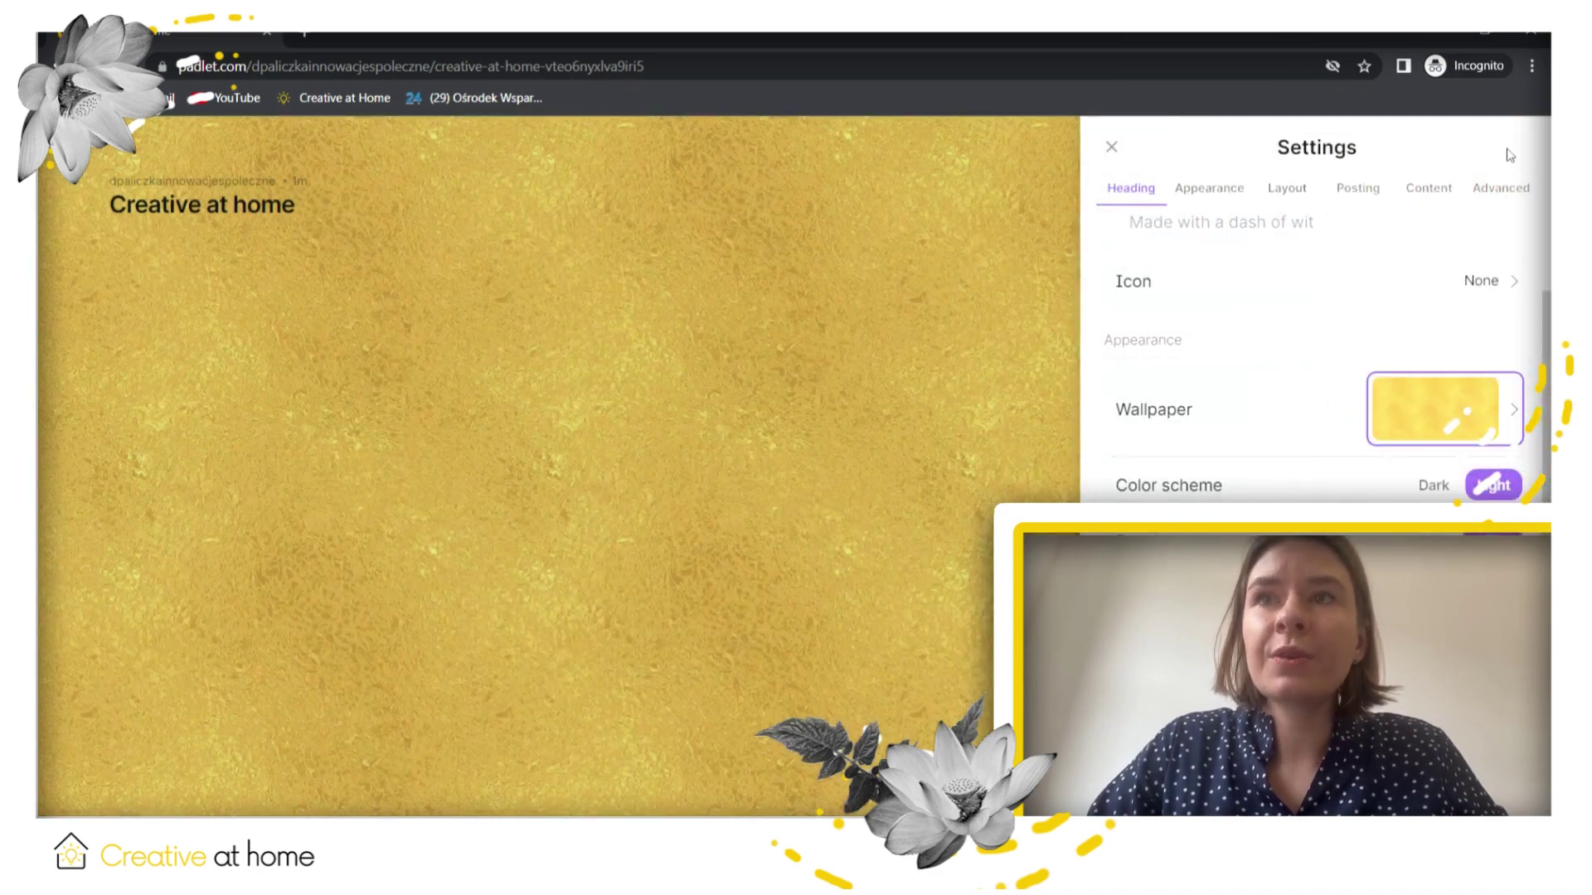
Step: Scroll through the Appearance and Layout options in the board's Settings panel
scroll(1326, 373, "down", 2)
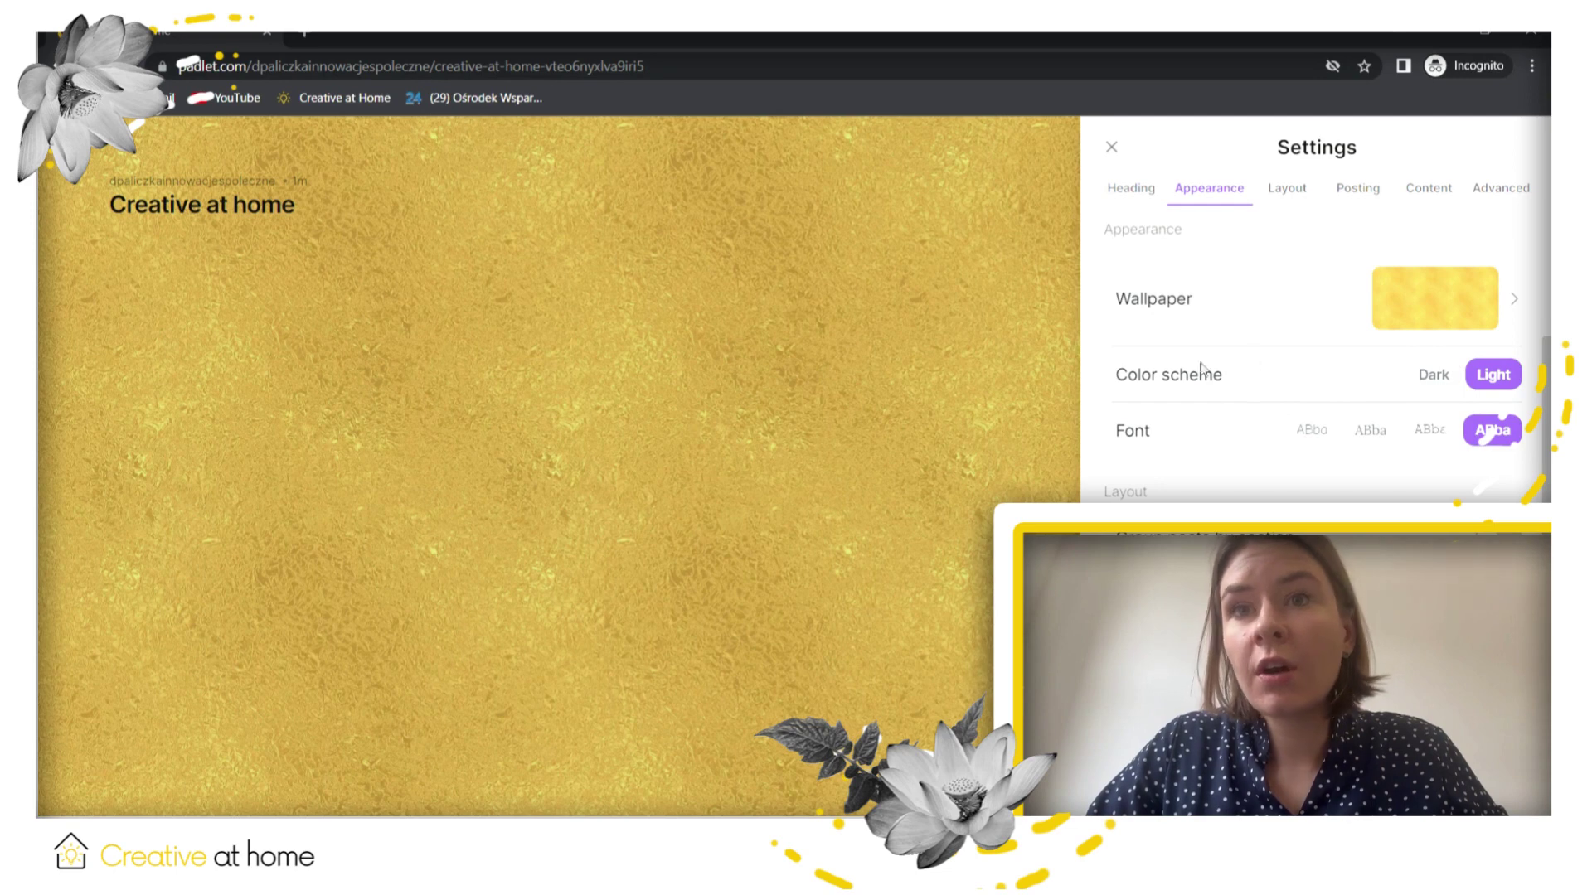
scroll(1485, 432, "down", 1)
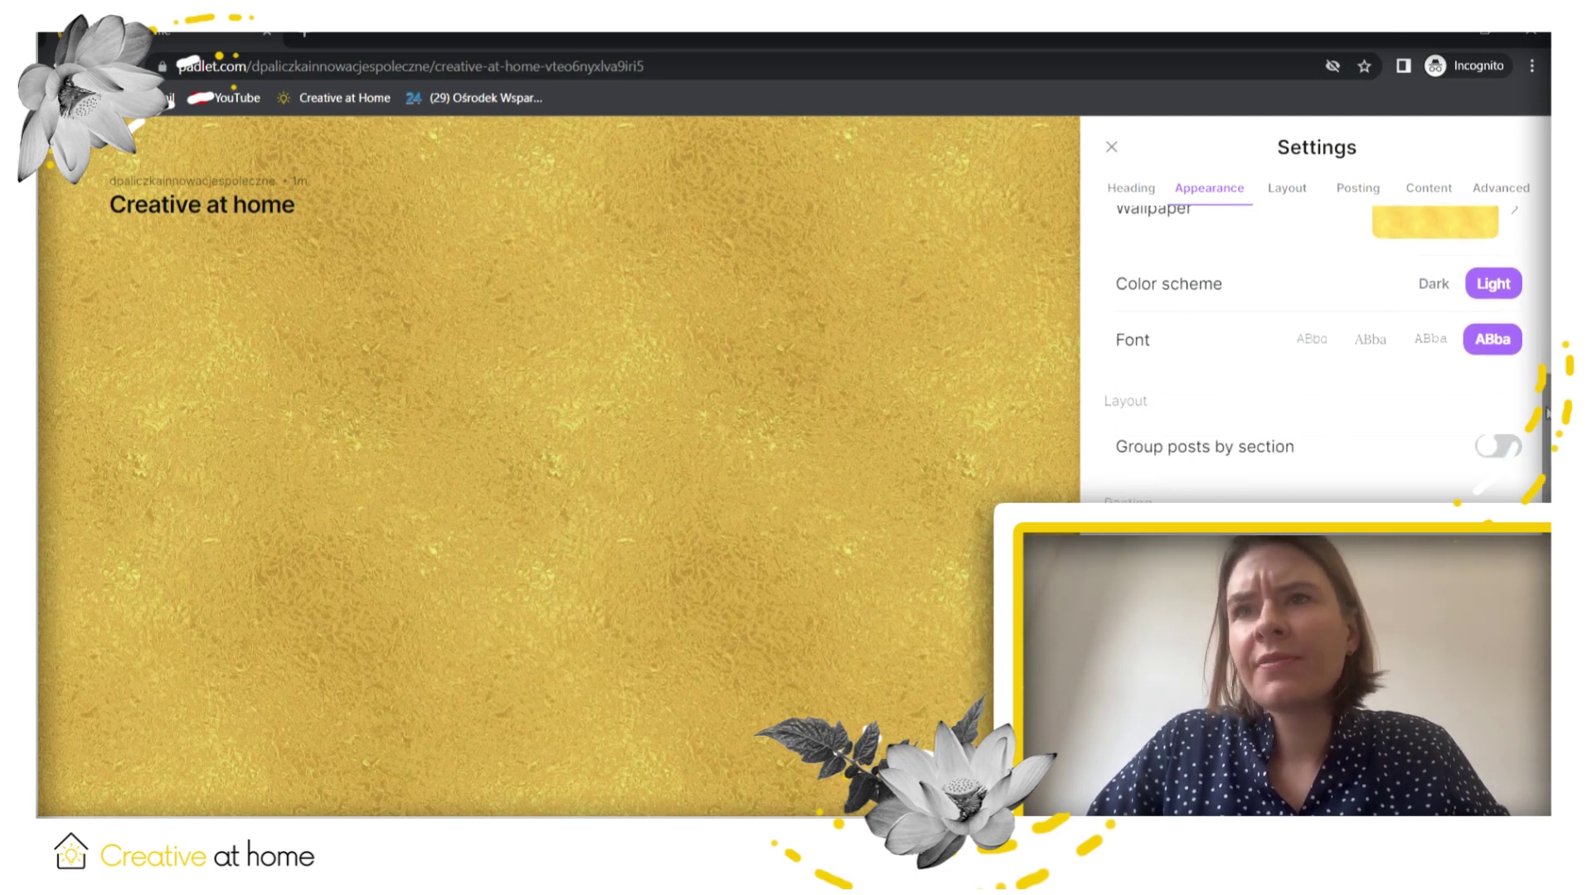
scroll(1316, 373, "down", 4)
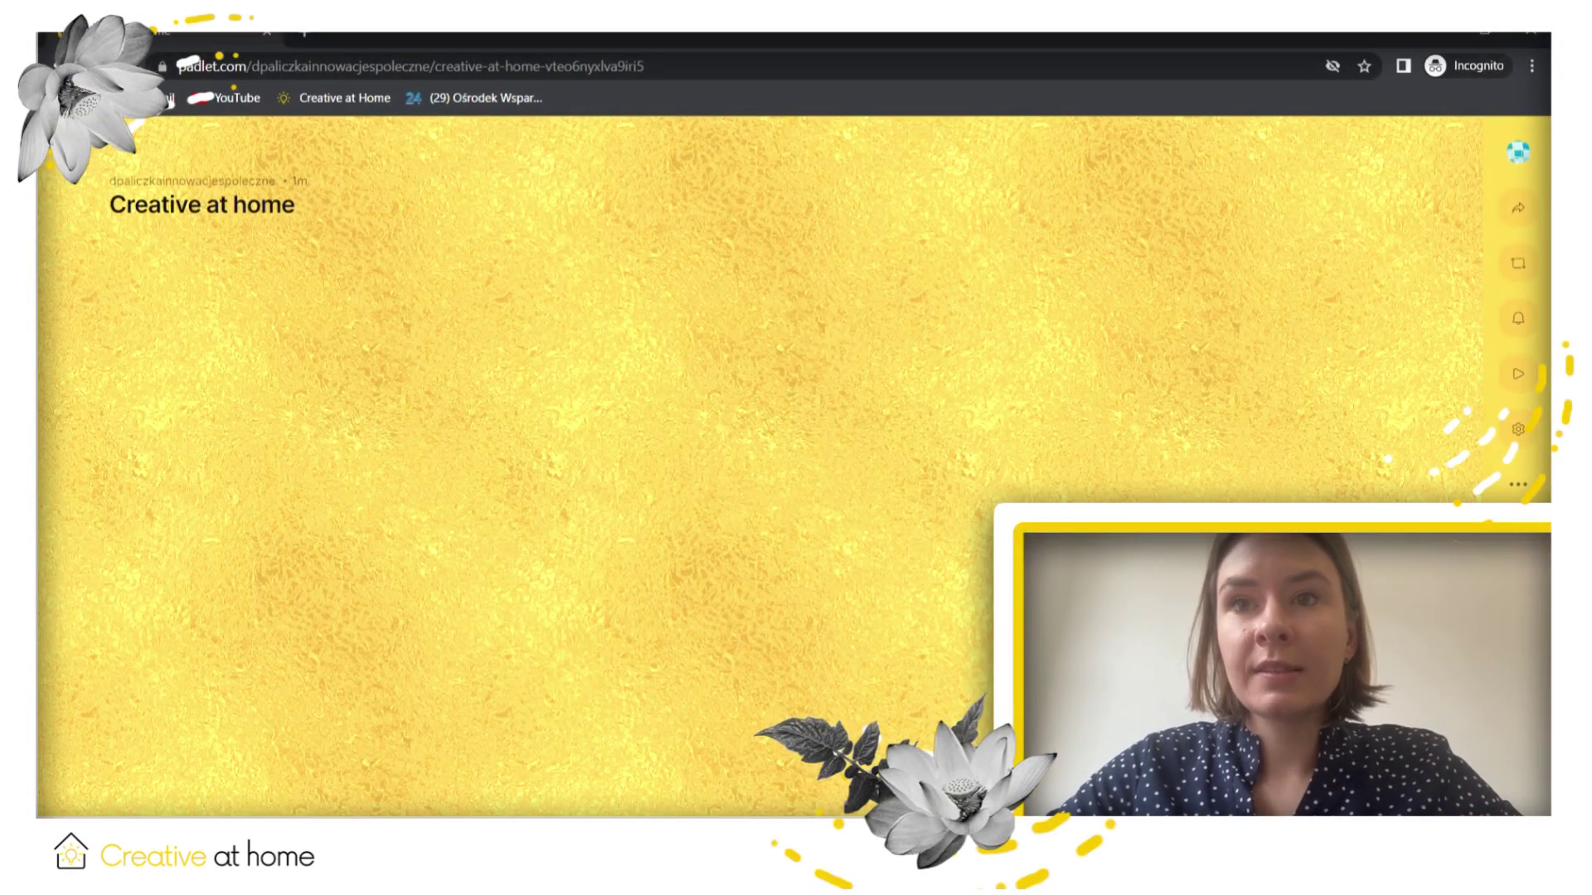
Step: Open a new post and attach the link creativitycluster.eu to it
left_click(1177, 498)
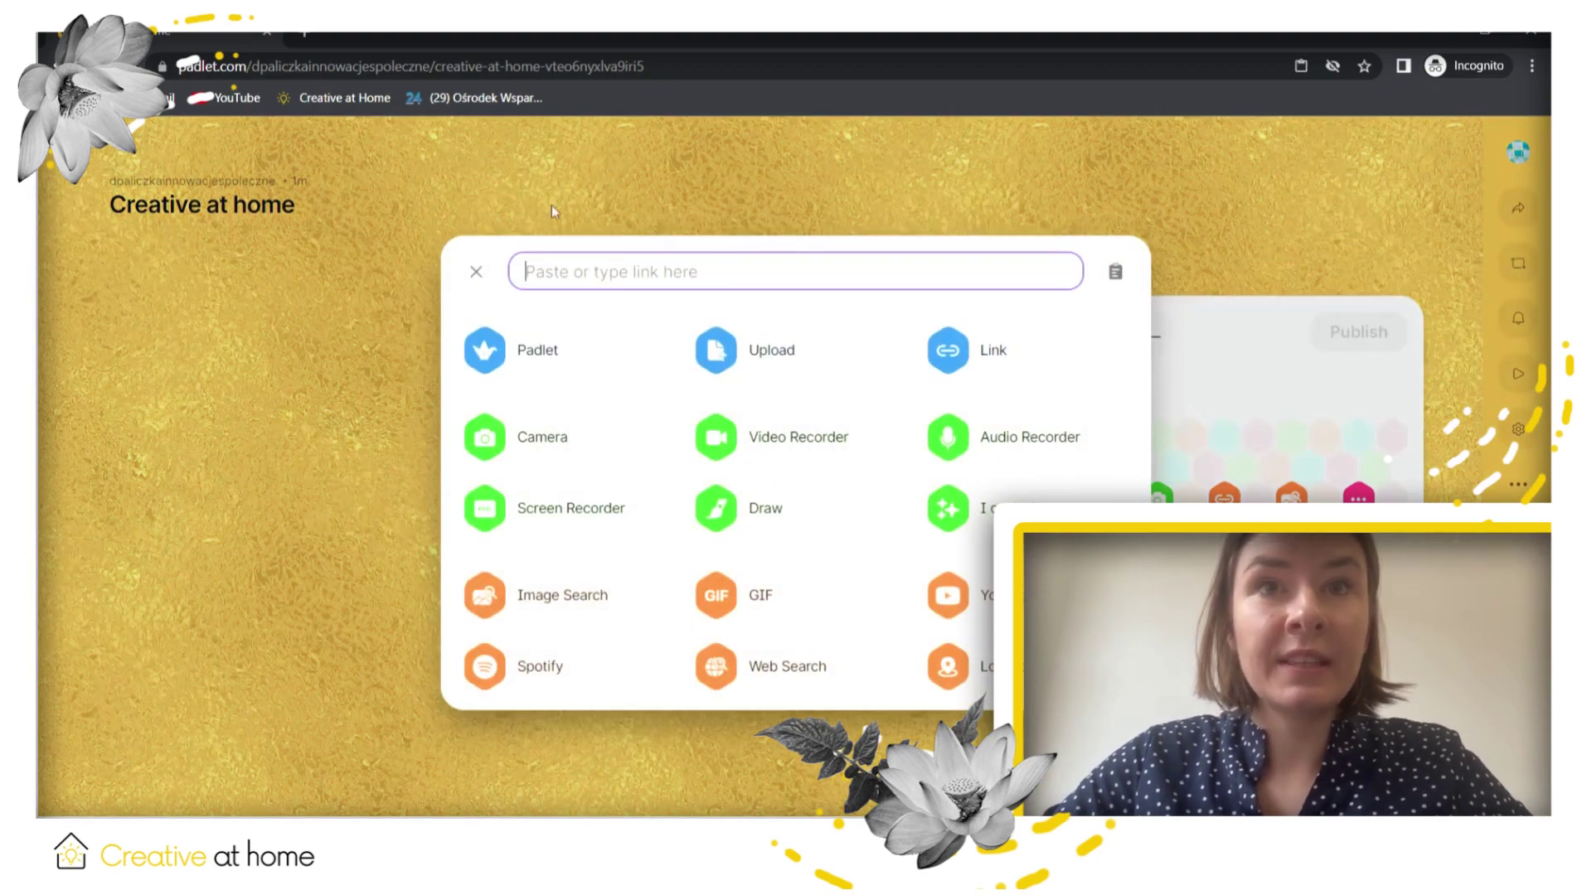
type("c")
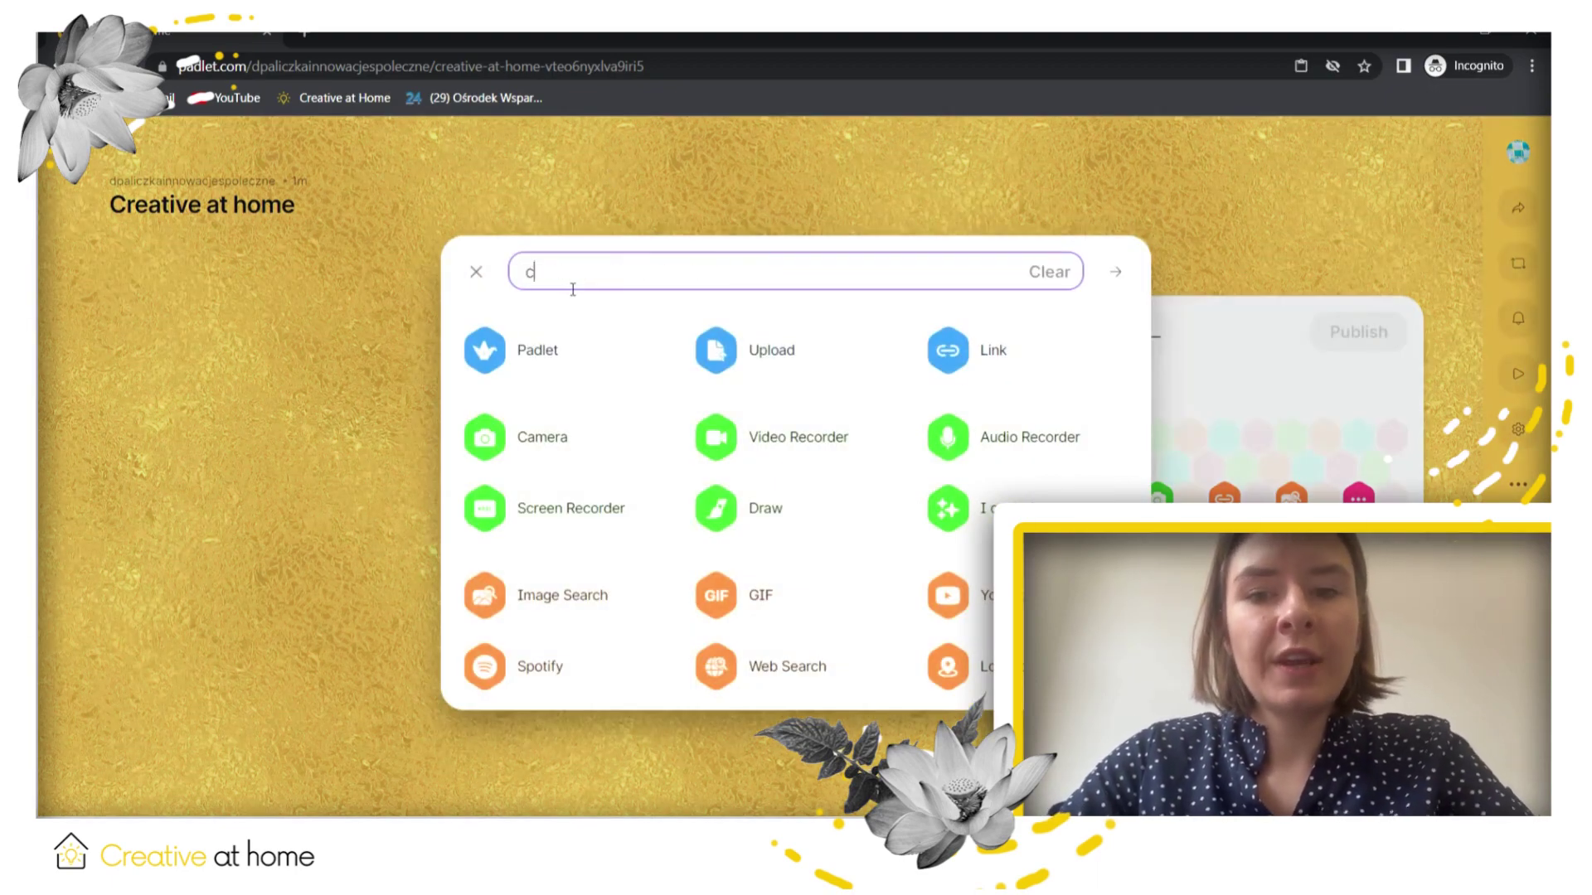
type("reativityclus")
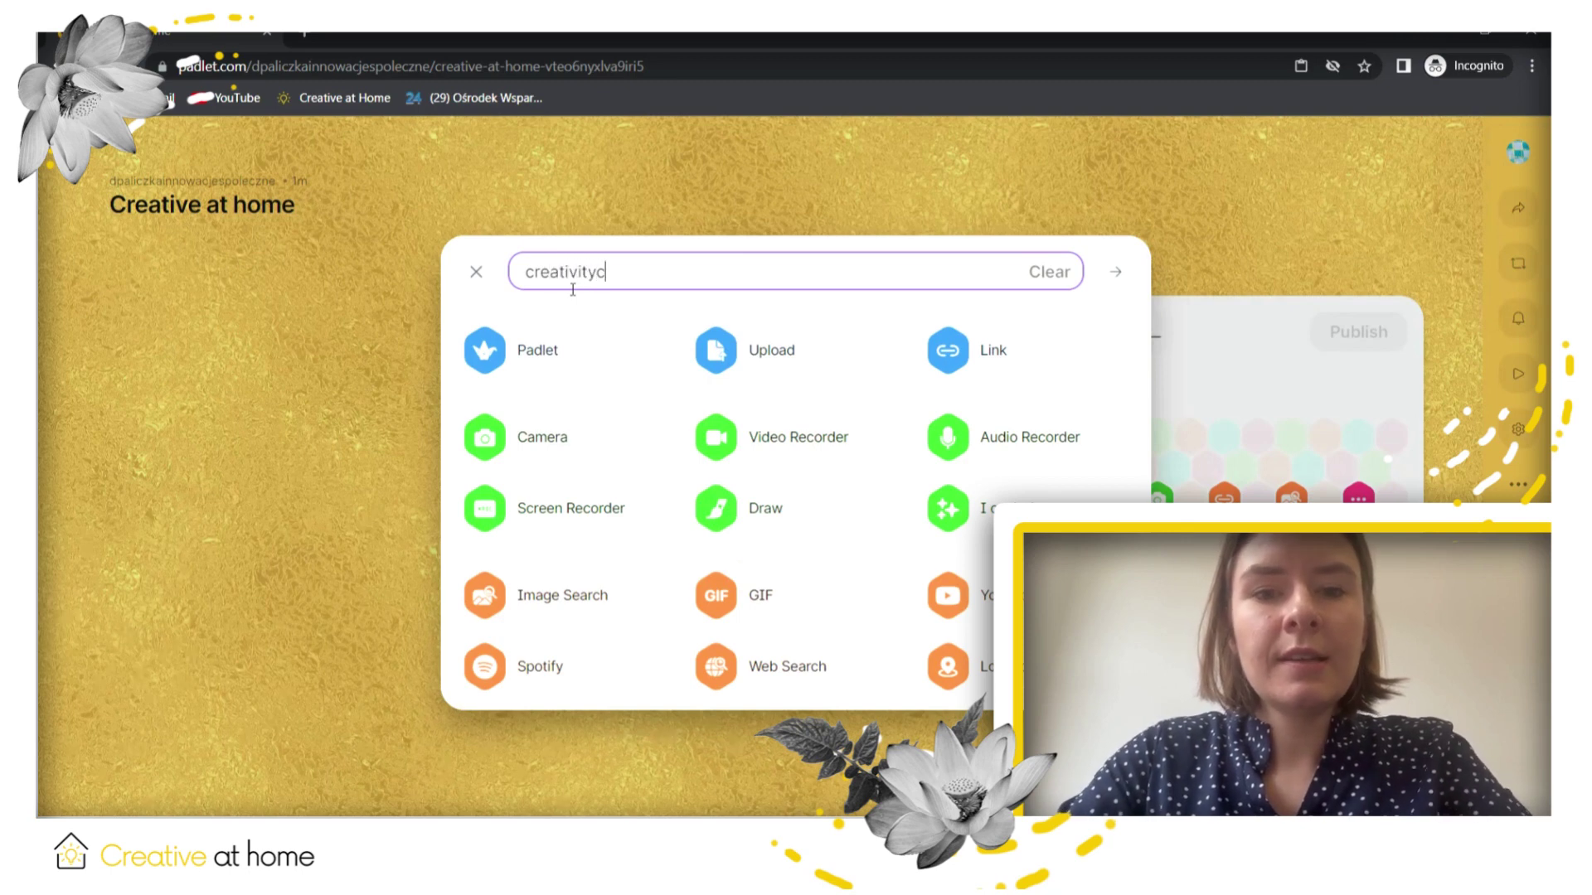
type("r.eu")
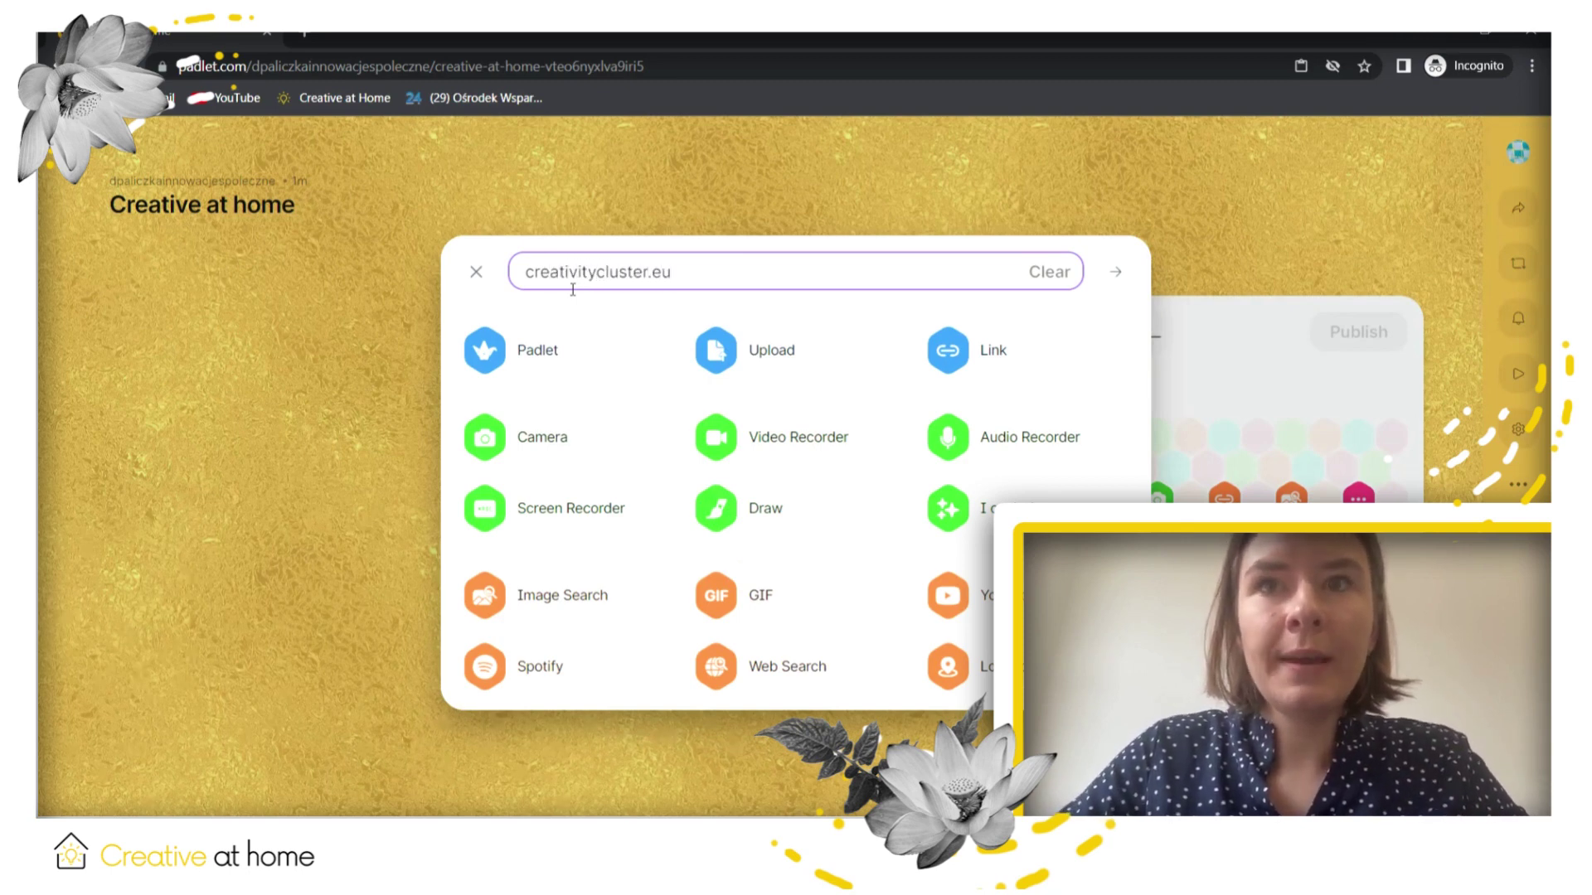
key("Return")
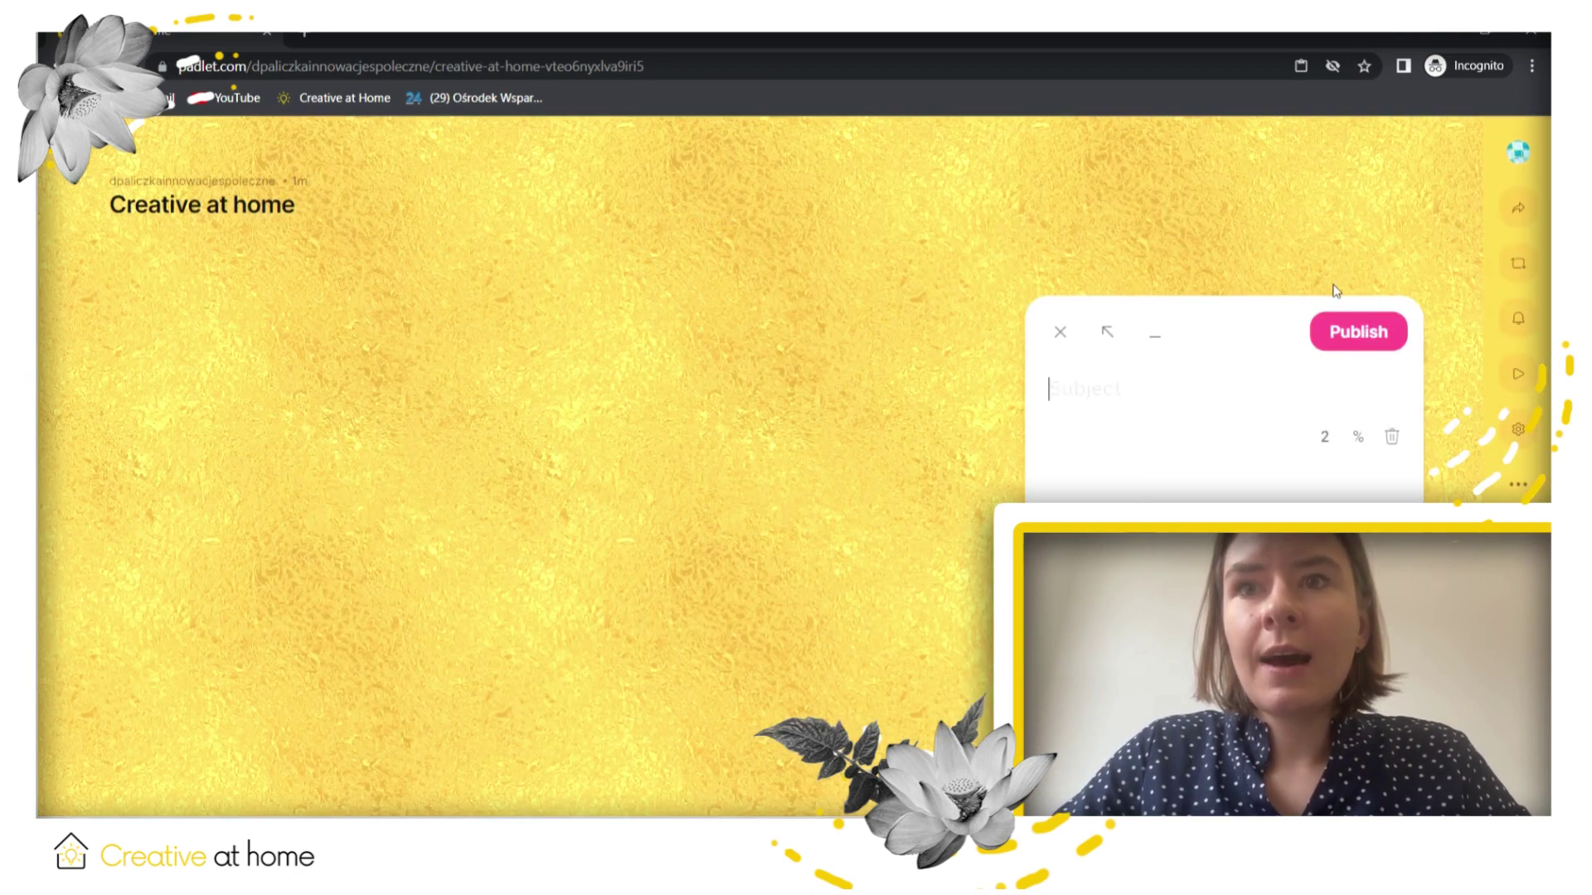
Step: Publish the creativitycluster.eu link post, then start a fresh post with the C shortcut
left_click(1366, 335)
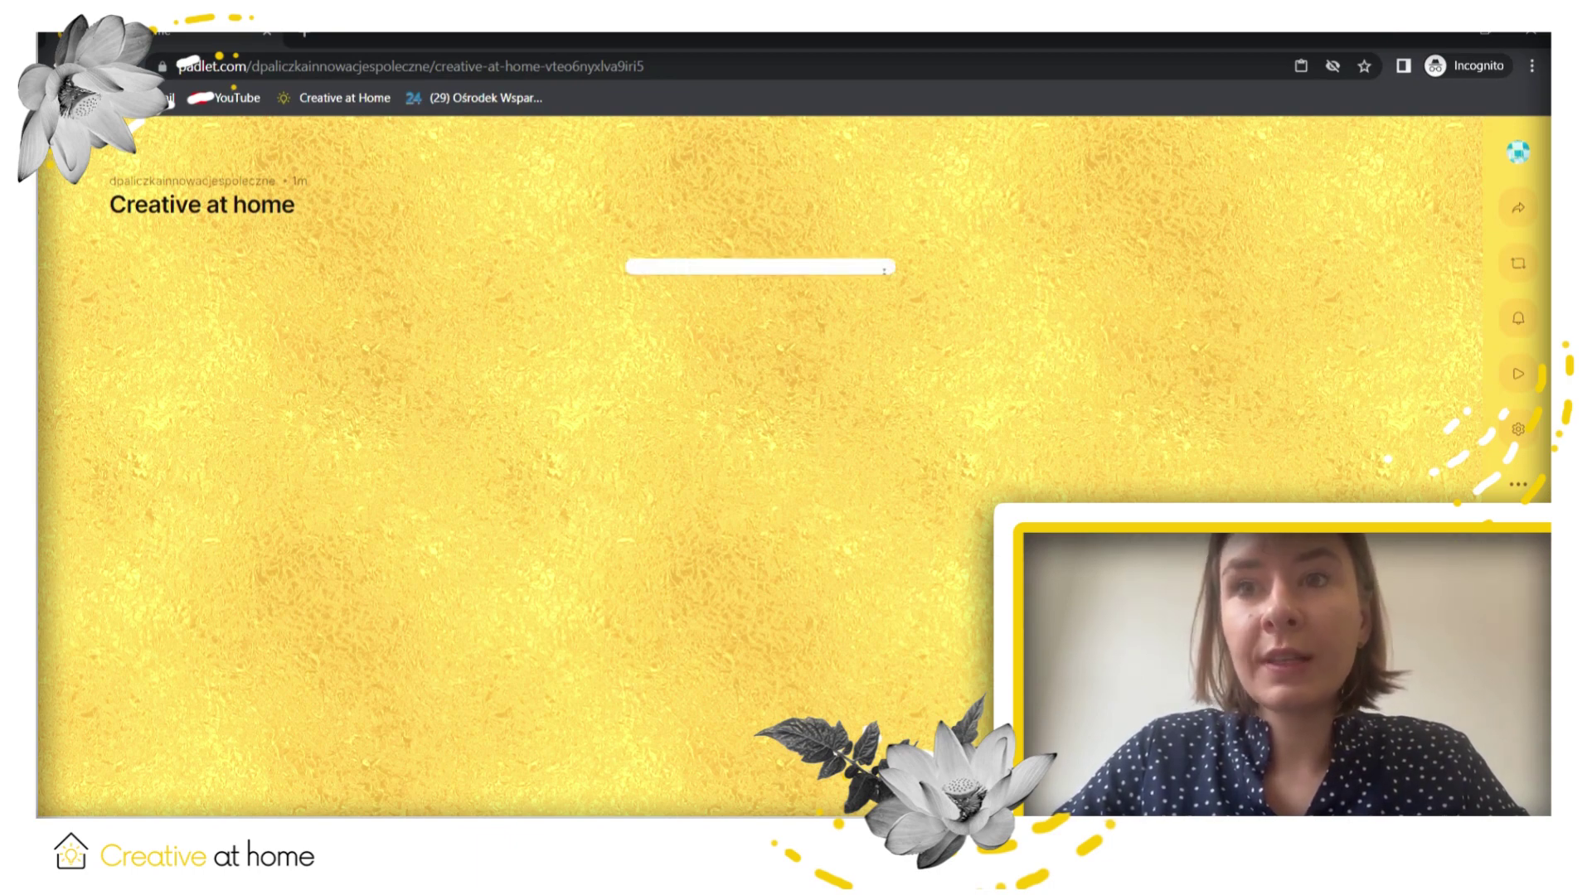
key("c")
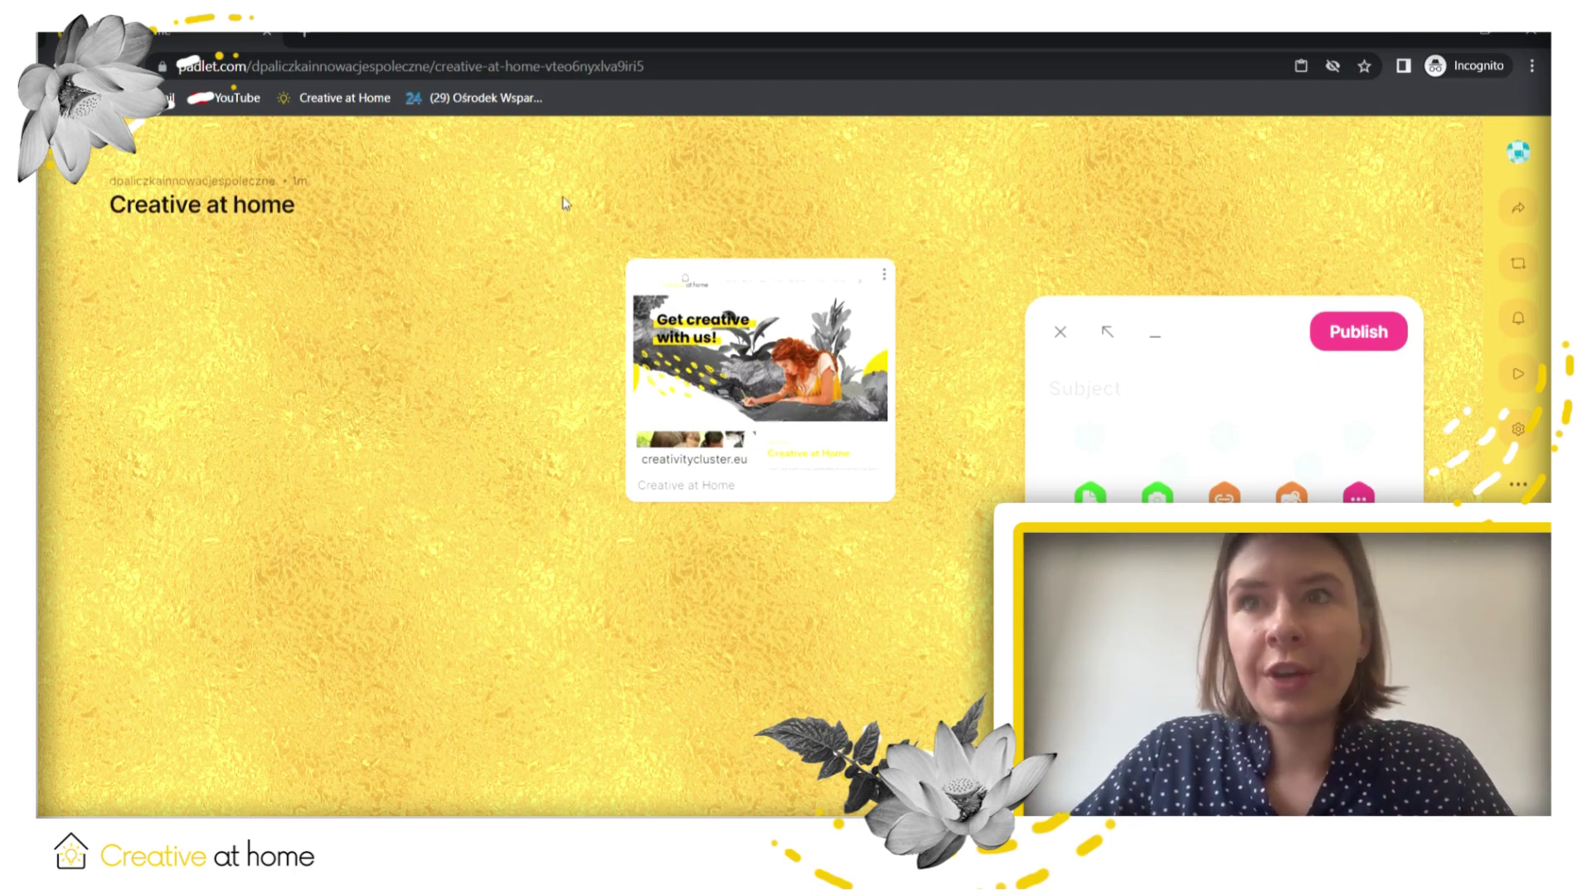
Step: Publish the note 'Creative at home application is usefull', then start another post
left_click(1343, 331)
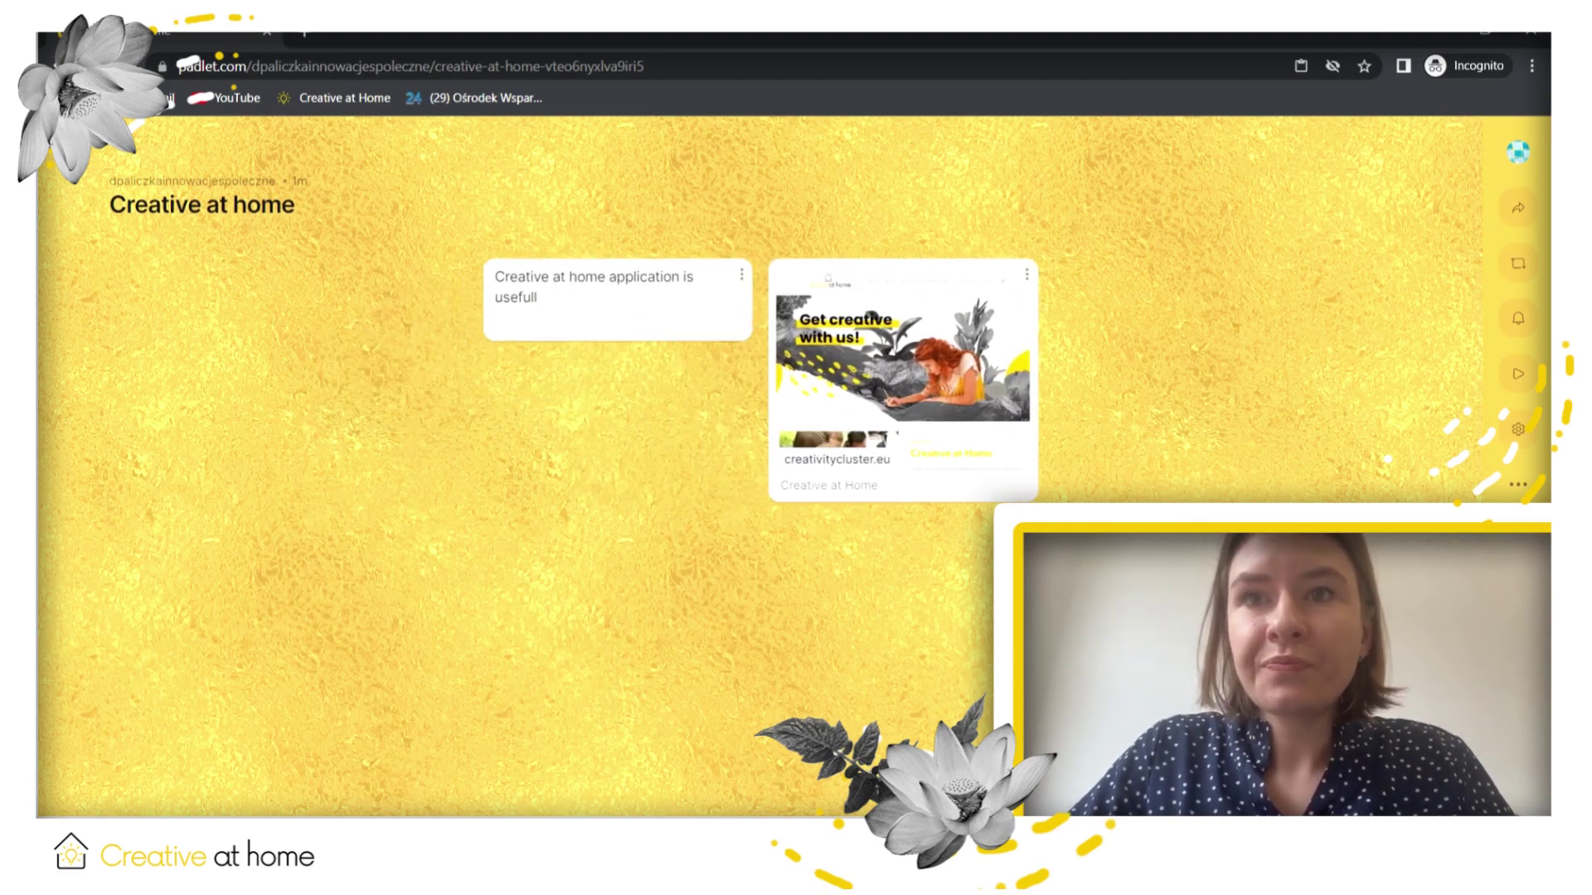
key("c")
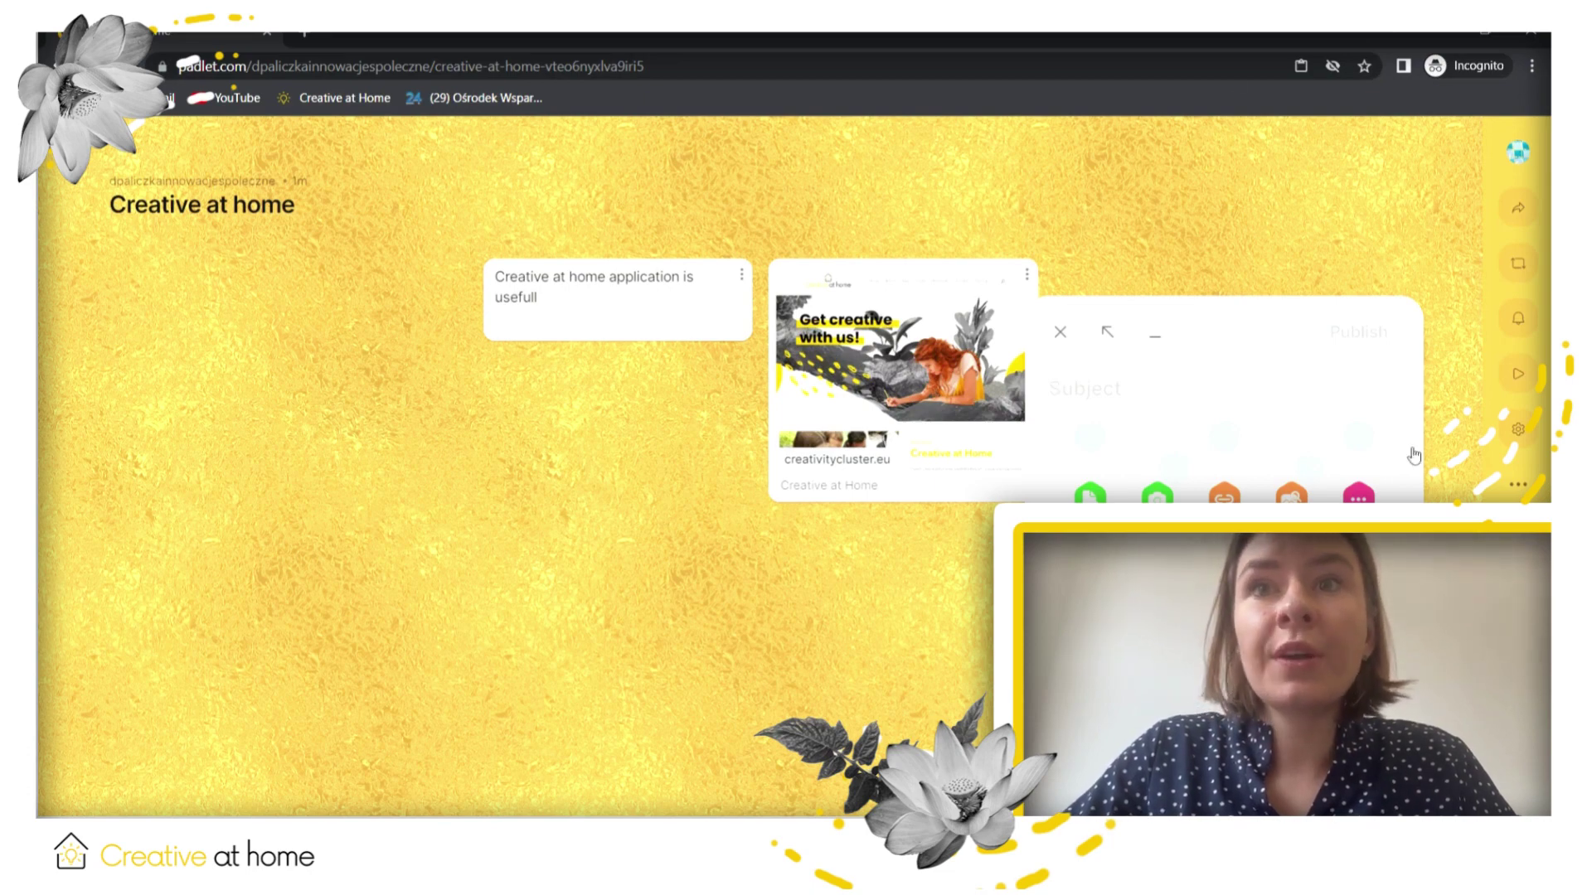
Step: Close the empty post composer without publishing
left_click(1059, 332)
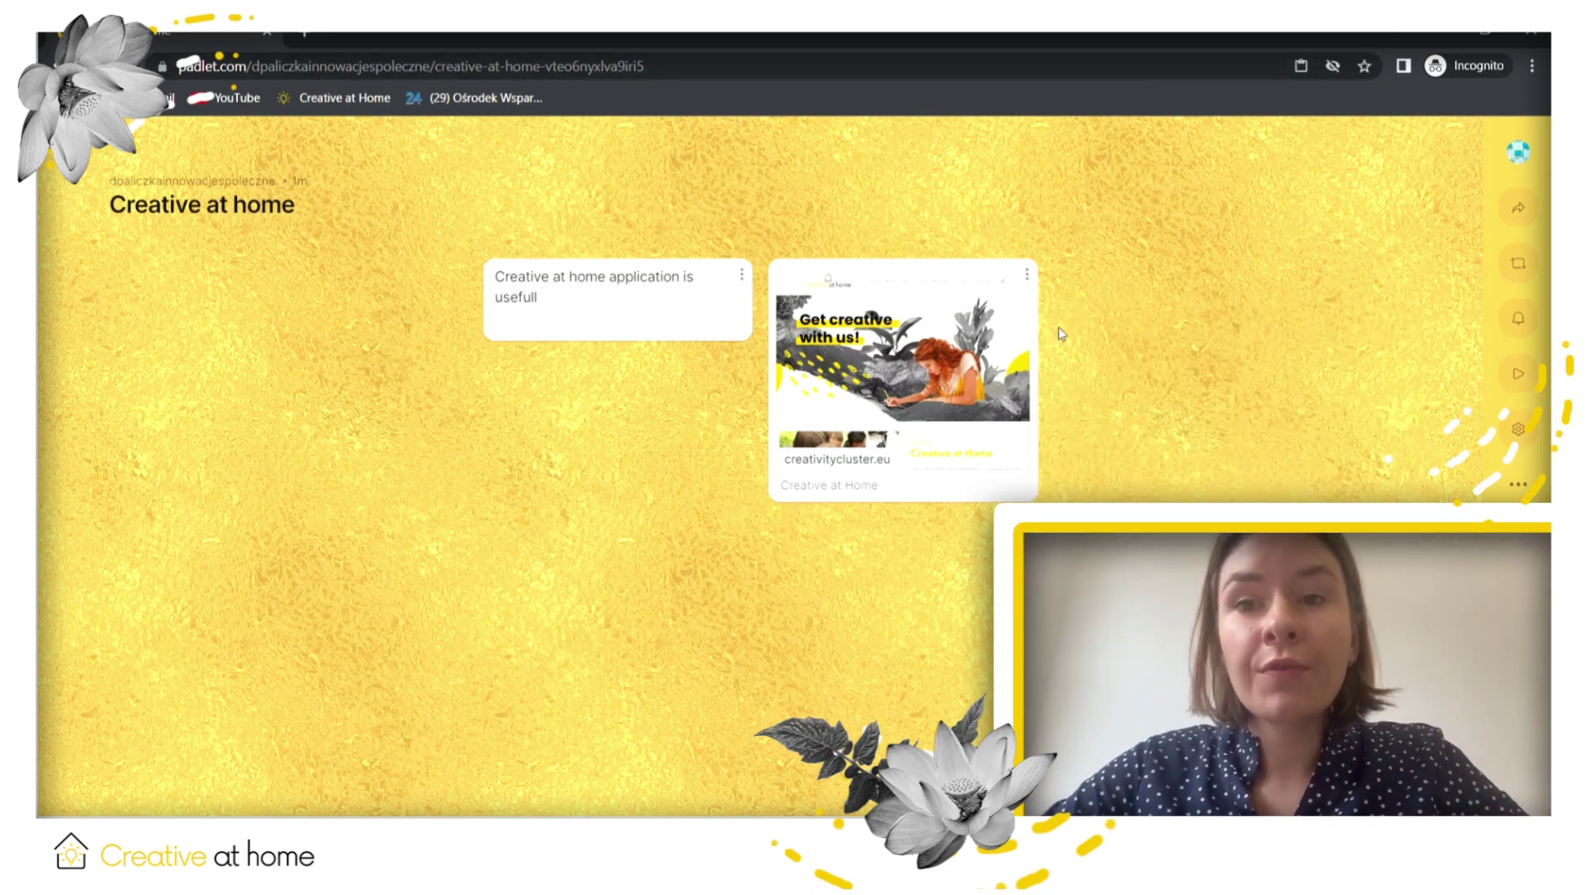